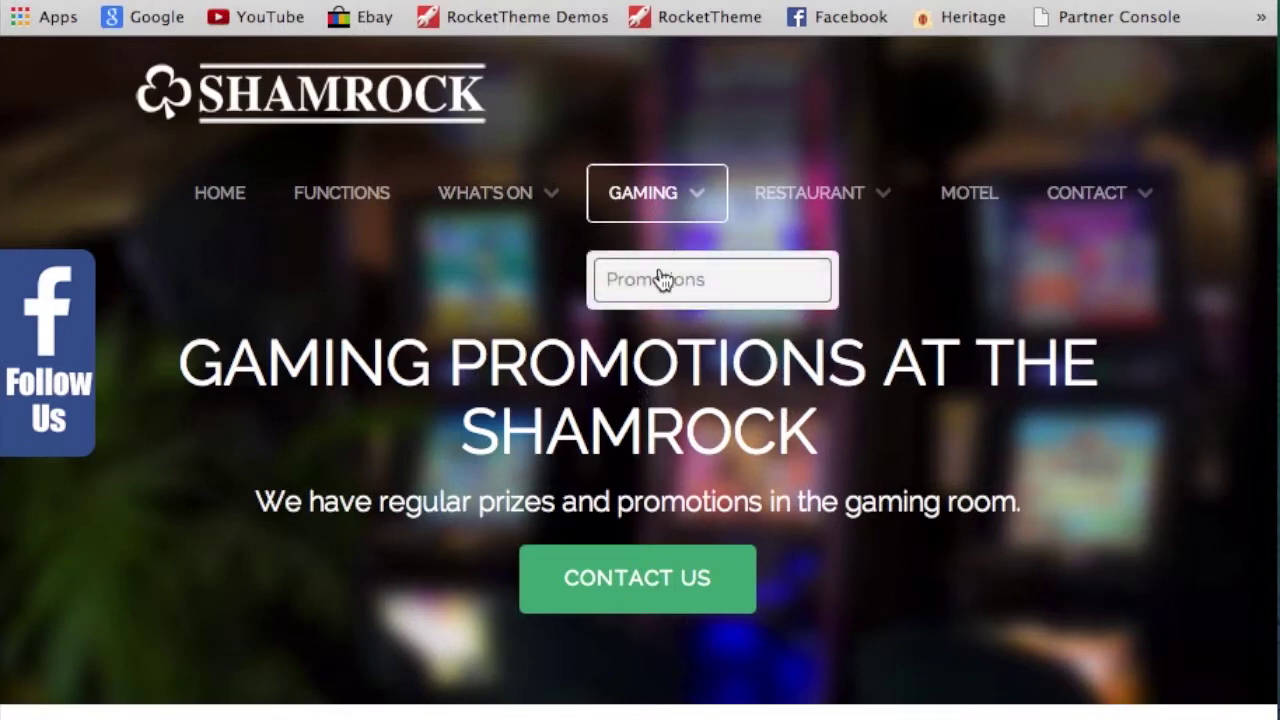
# - Go to the Shamrock What's On page and find the Laugh Lab comedy poster under Upcoming Events
pyautogui.scroll(-3, 776, 424)
pyautogui.scroll(-3, 770, 423)
pyautogui.scroll(2, 770, 423)
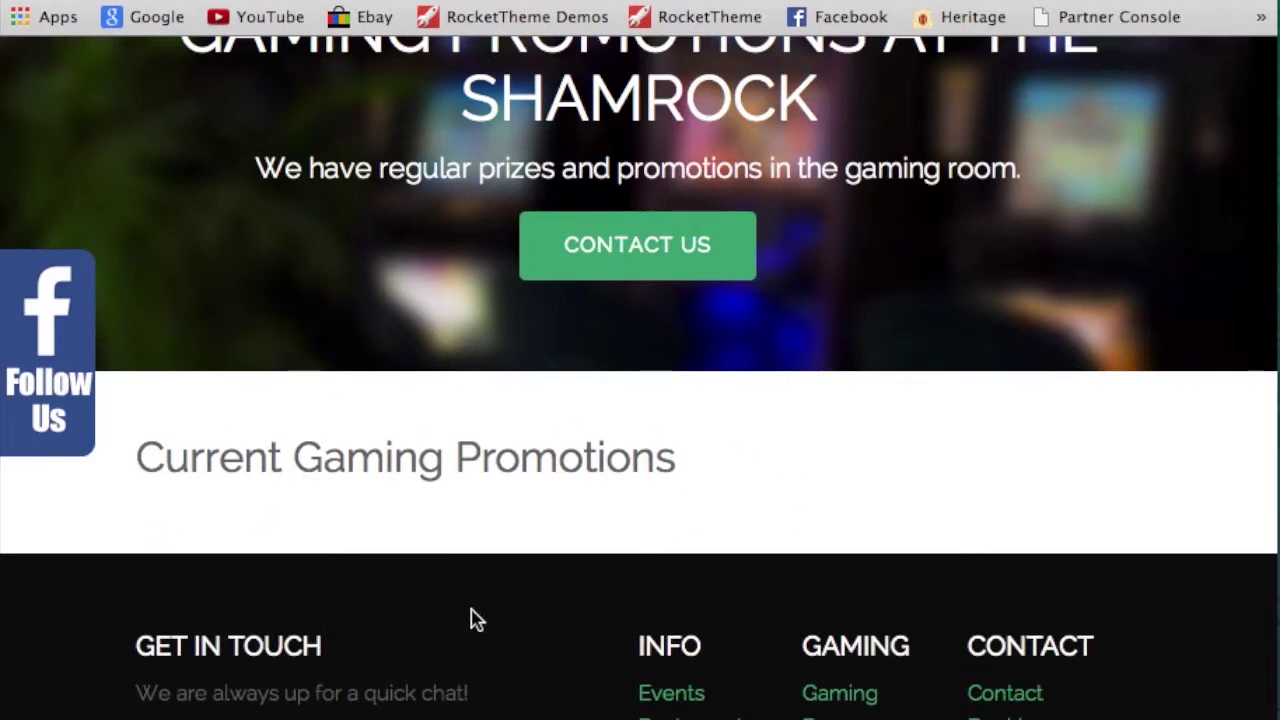
pyautogui.scroll(3, 663, 465)
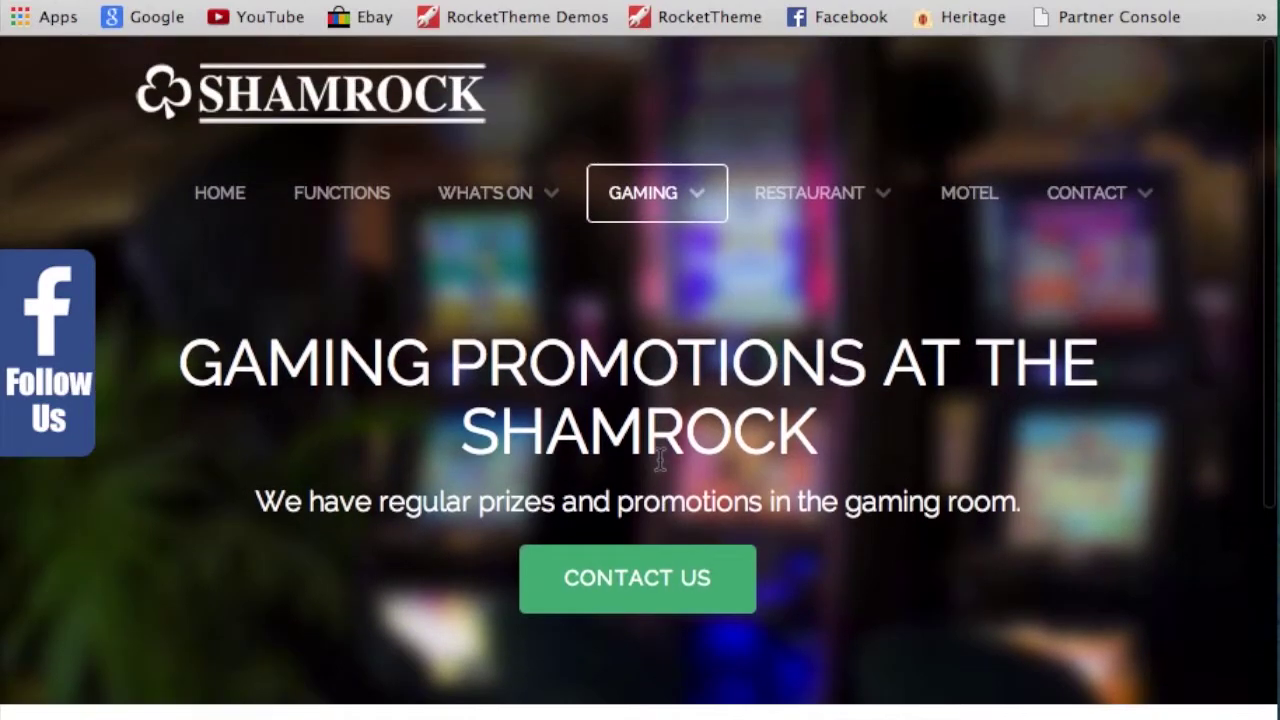
pyautogui.click(480, 200)
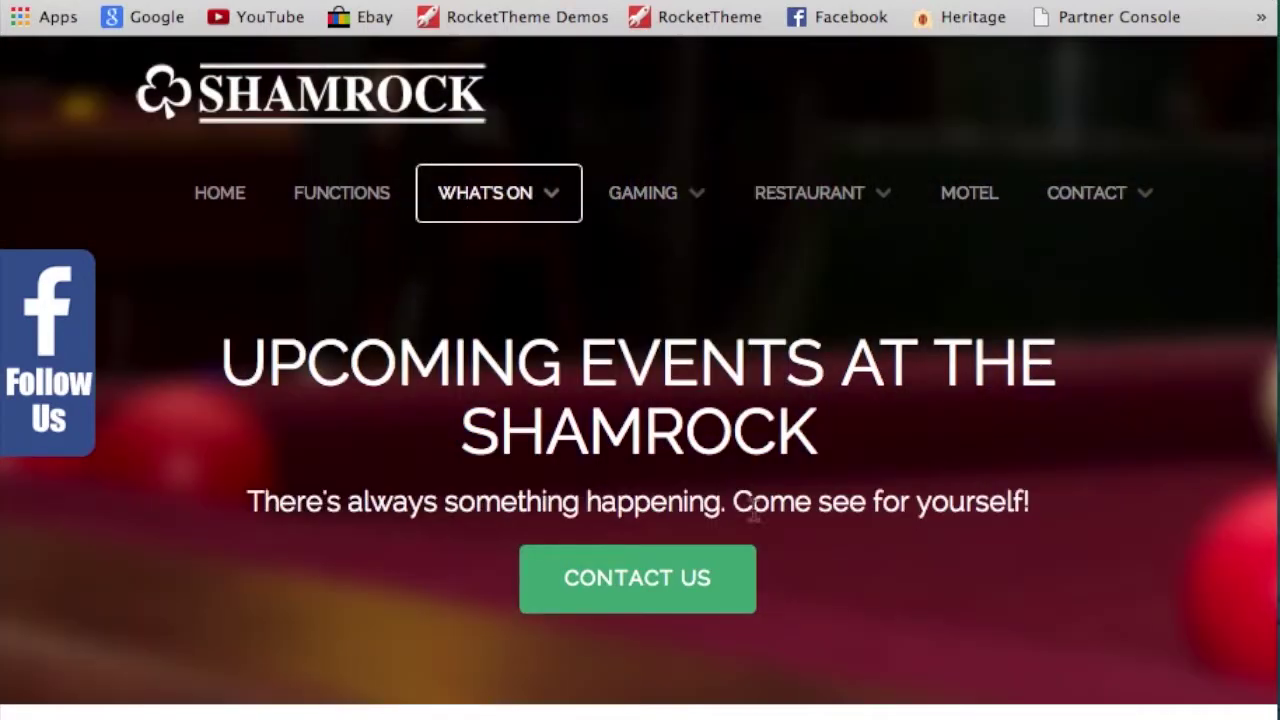
pyautogui.scroll(-6, 818, 492)
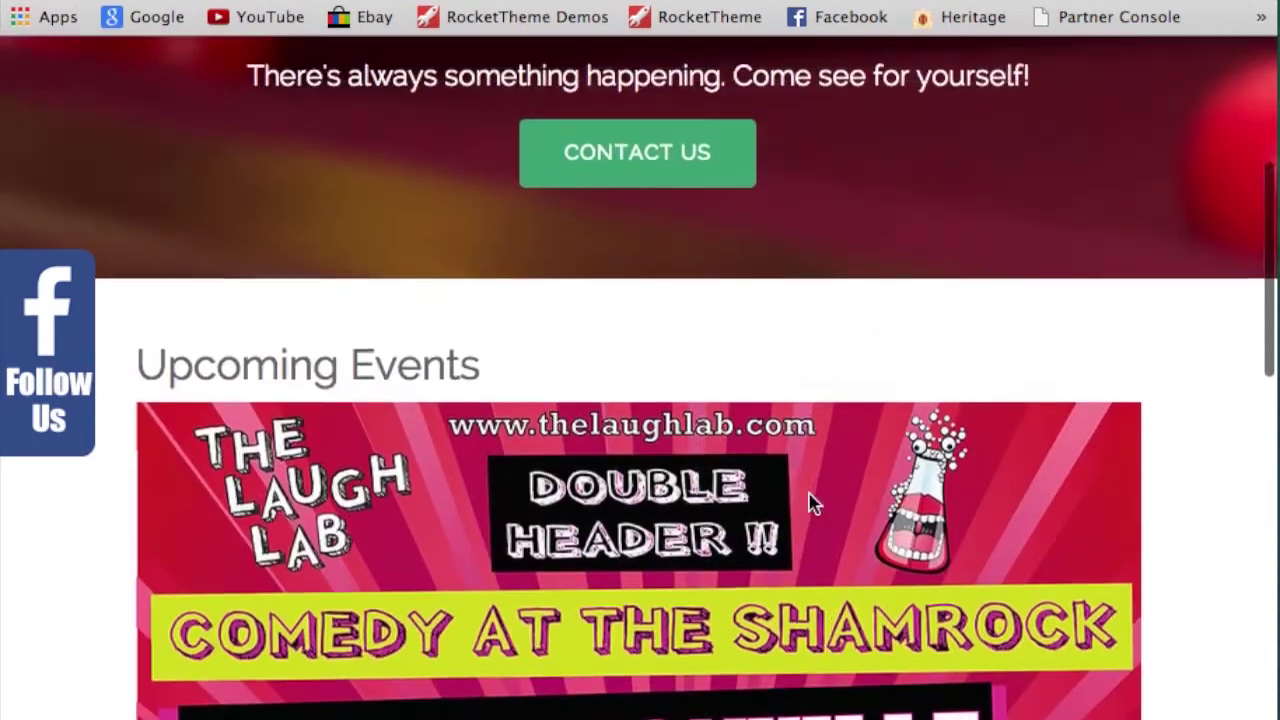
pyautogui.scroll(3, 810, 490)
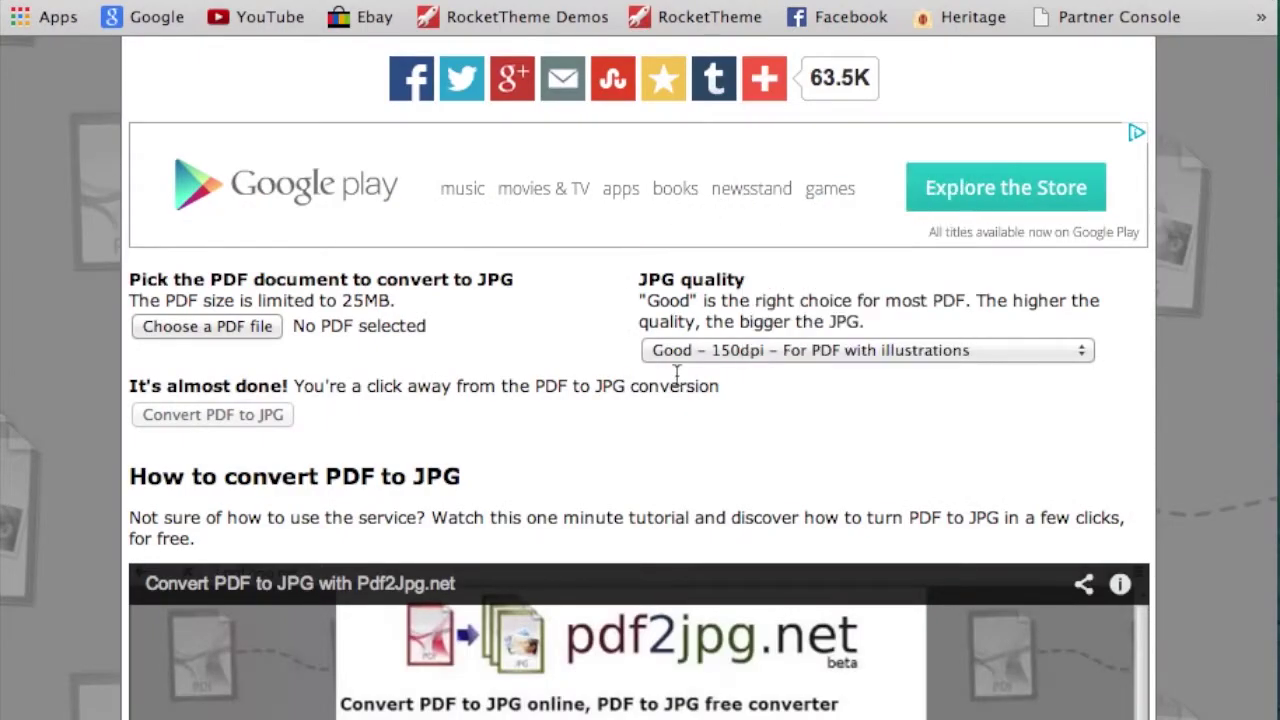
# - Scroll through pdf2jpg.net's PDF-to-JPG upload form, quality options and tutorial
pyautogui.scroll(5, 676, 383)
pyautogui.scroll(-1, 676, 383)
pyautogui.scroll(-6, 650, 375)
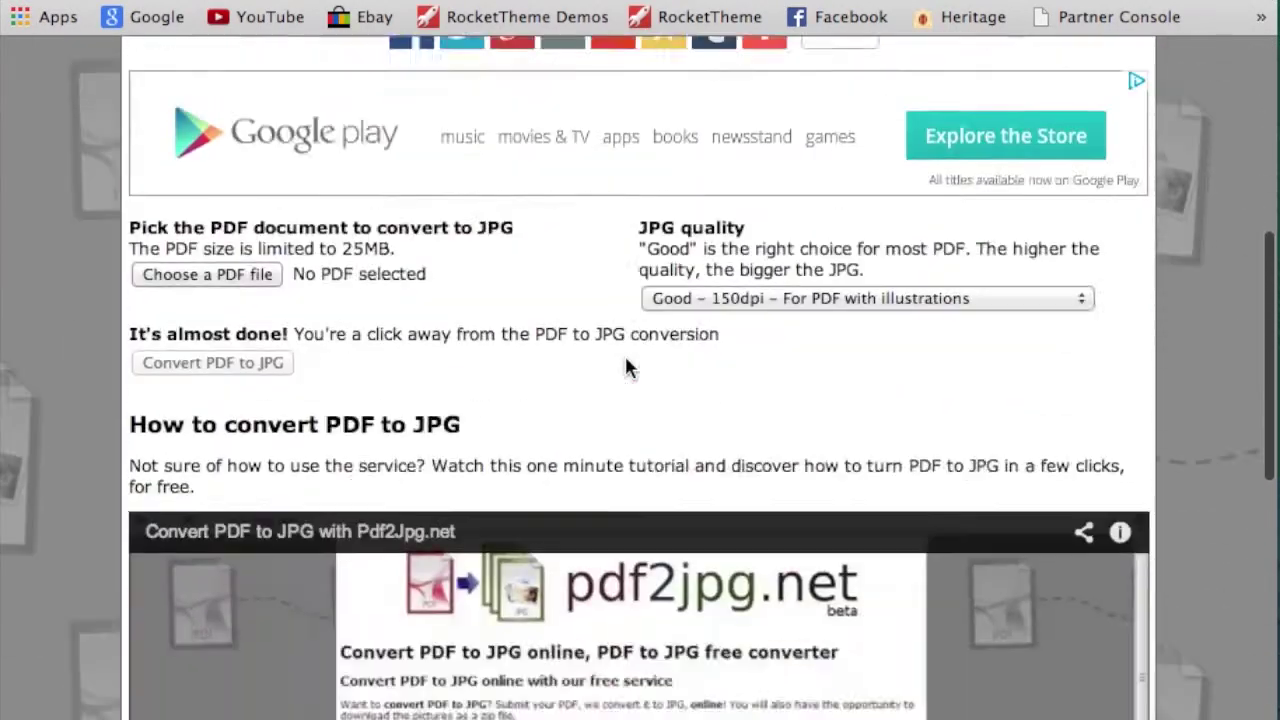
pyautogui.scroll(-3, 646, 370)
pyautogui.scroll(-4, 650, 368)
pyautogui.scroll(1, 650, 368)
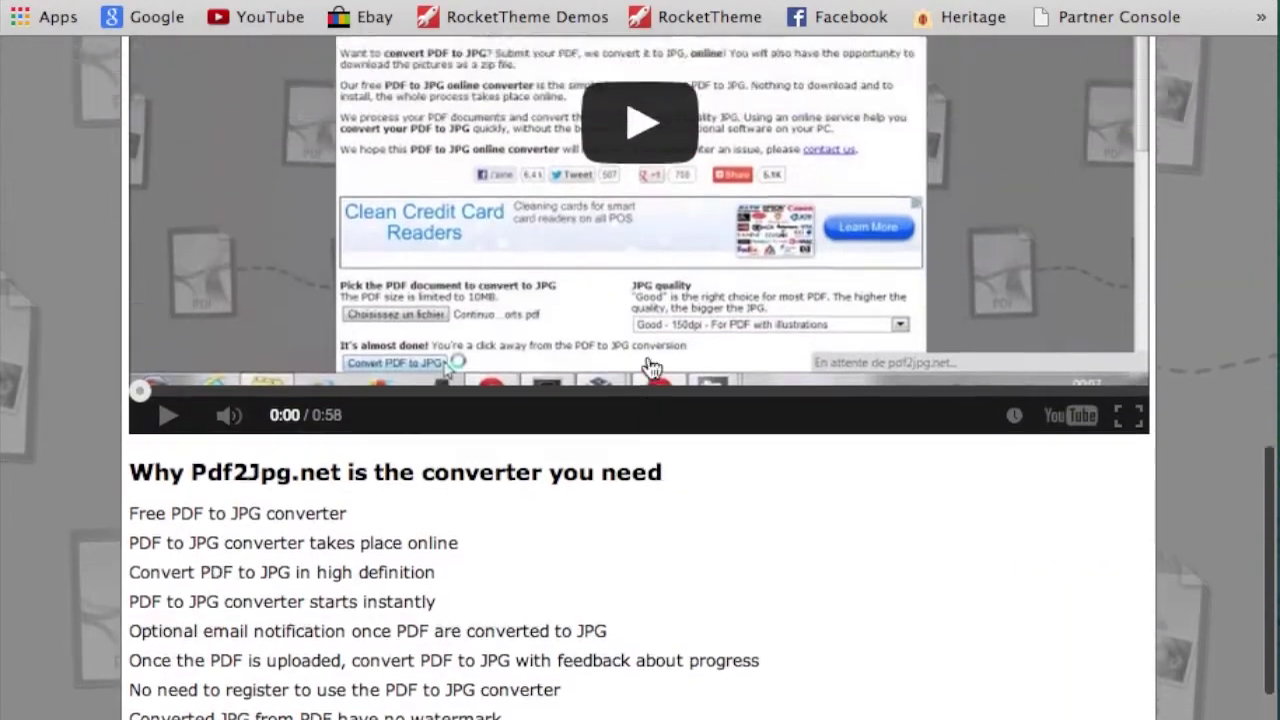
pyautogui.scroll(5, 650, 368)
pyautogui.scroll(2, 650, 360)
pyautogui.scroll(2, 650, 360)
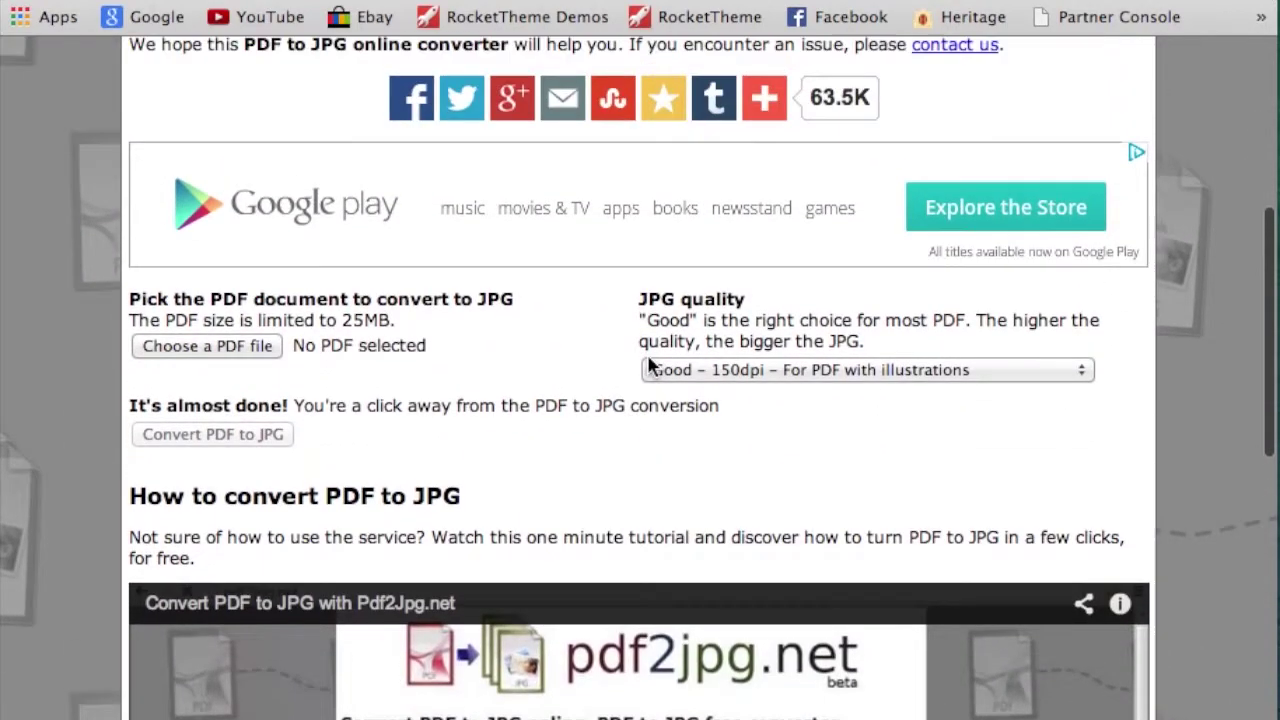
pyautogui.scroll(-1, 511, 350)
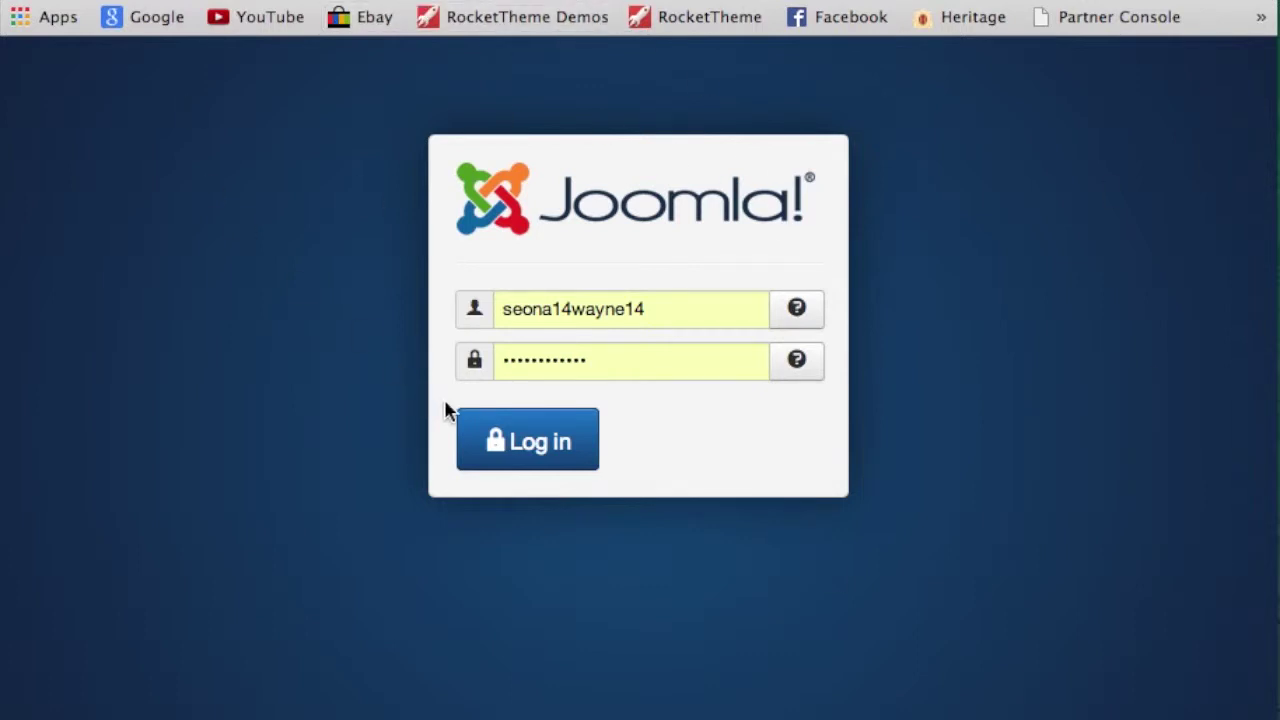
# - Log in to the Joomla administrator area with the pre-filled credentials
pyautogui.click(539, 464)
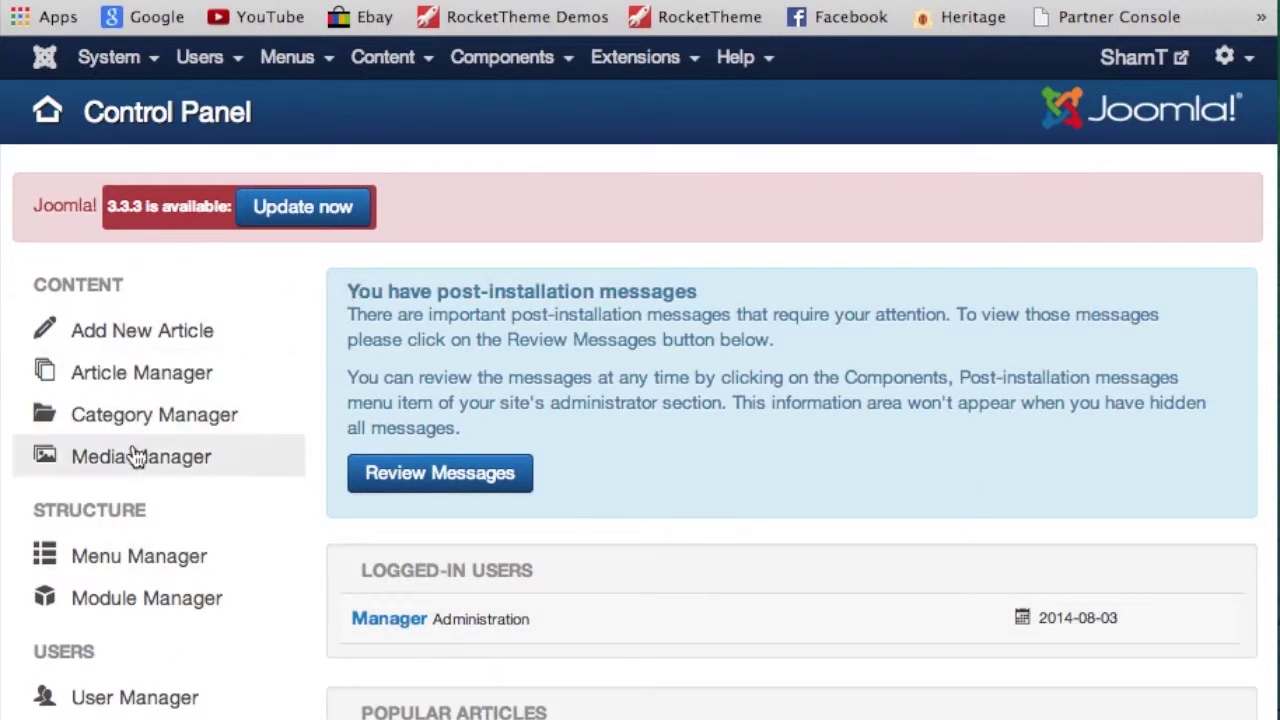
# - Return to the administrator Control Panel through the System menu
pyautogui.click(112, 60)
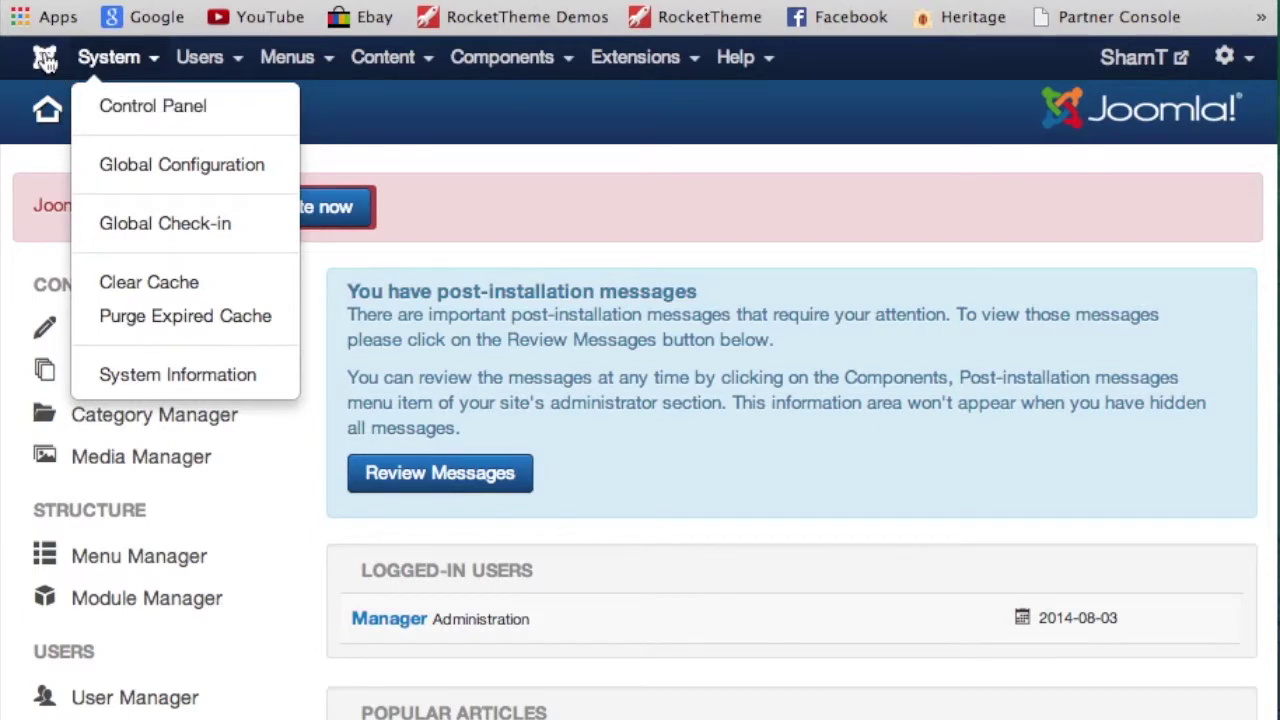
pyautogui.click(125, 57)
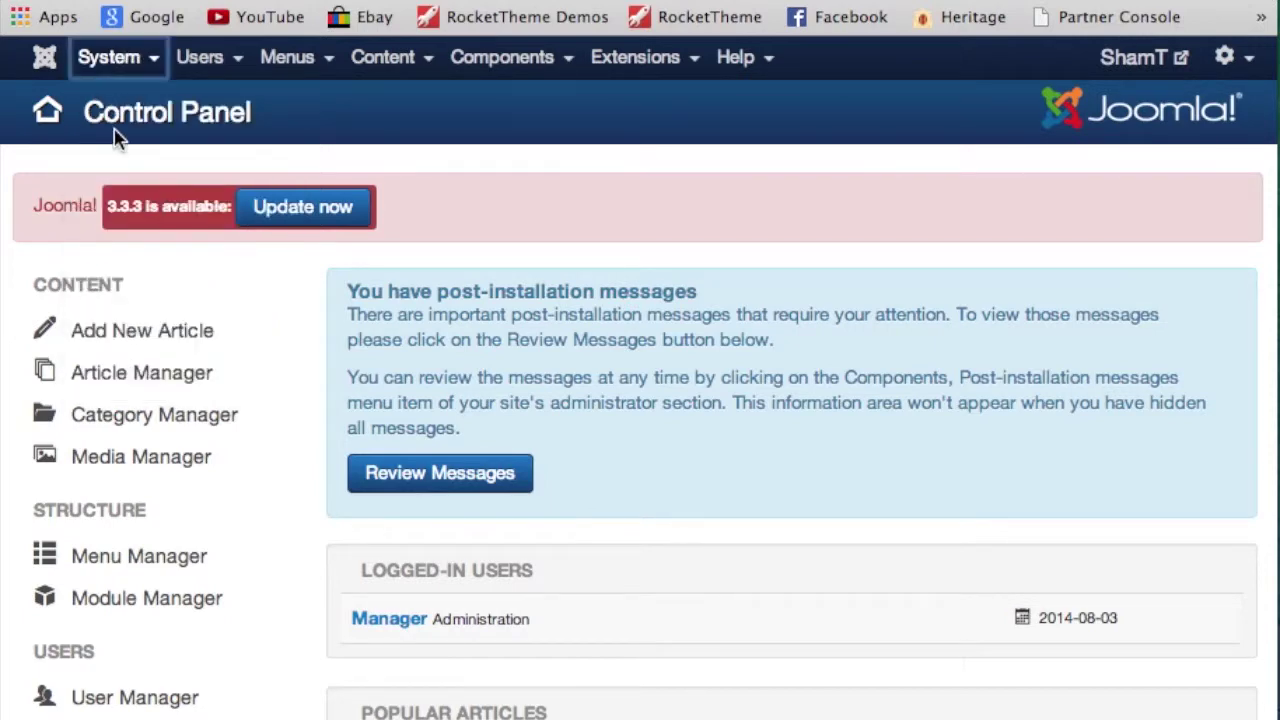
# - Open the Media Manager and browse its folders of uploaded images
pyautogui.click(112, 460)
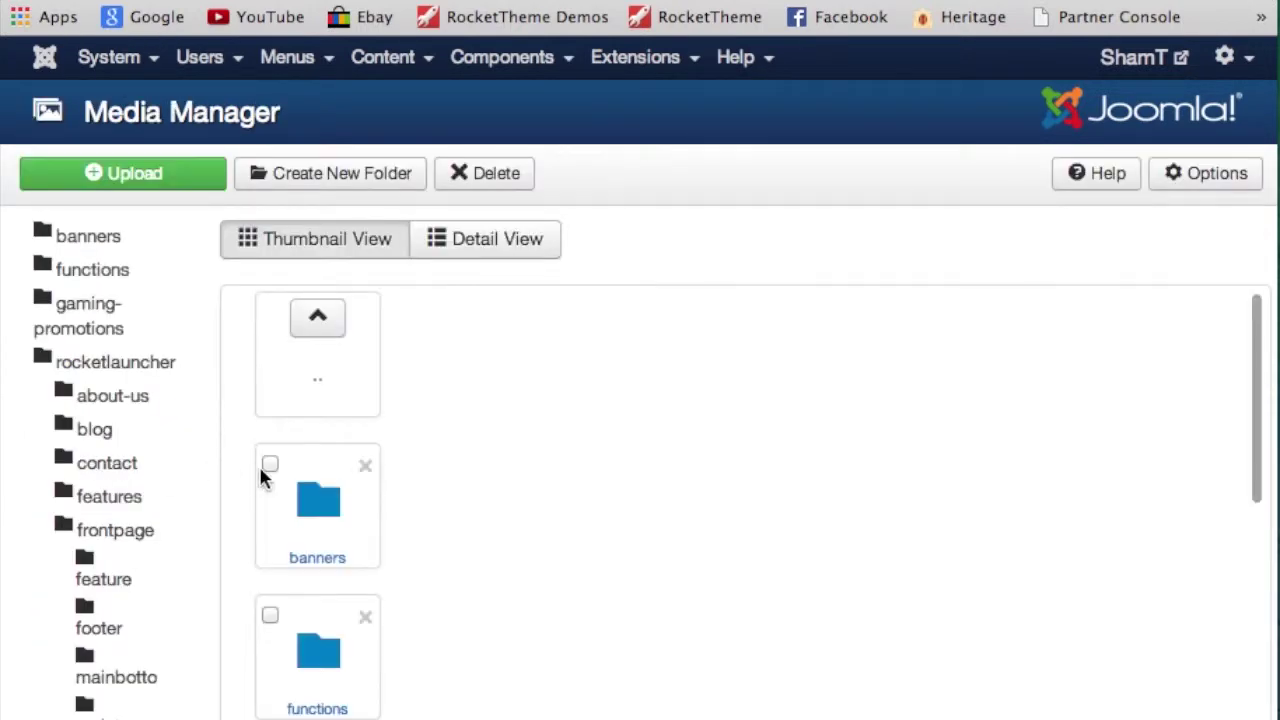
pyautogui.scroll(-4, 460, 590)
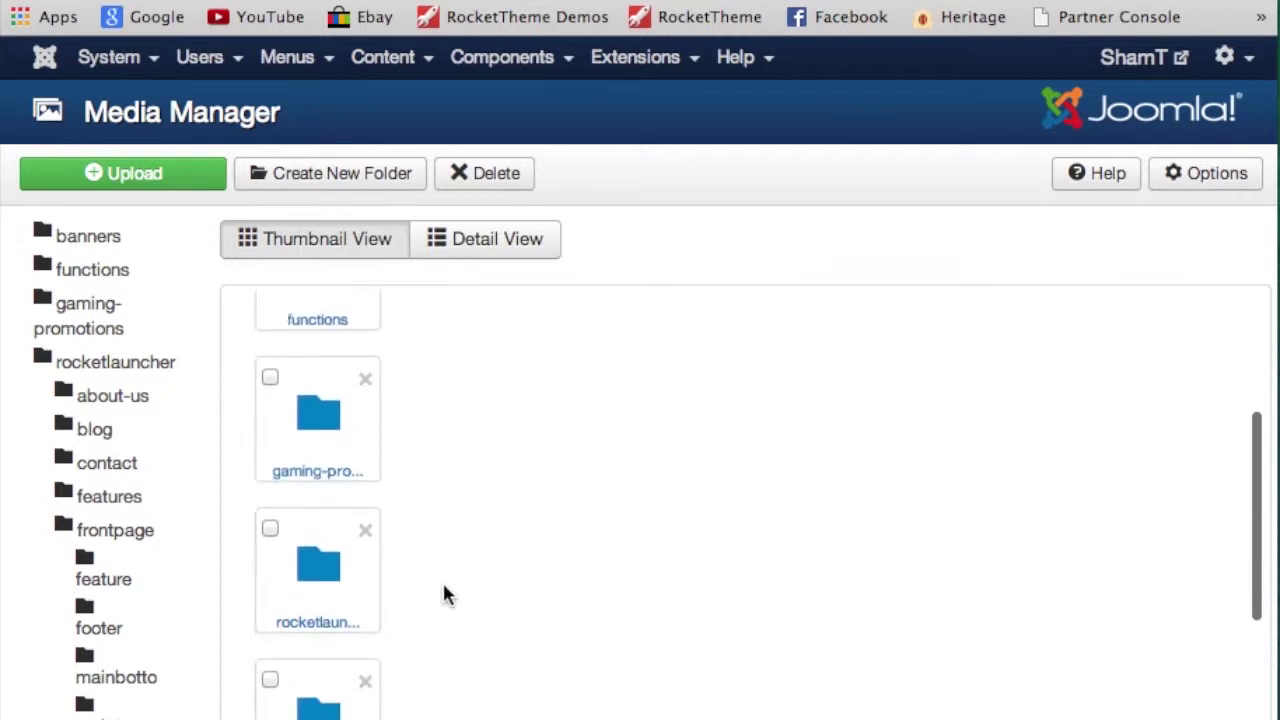
pyautogui.scroll(-3, 443, 592)
pyautogui.scroll(-5, 445, 592)
pyautogui.scroll(-2, 445, 592)
pyautogui.scroll(3, 445, 592)
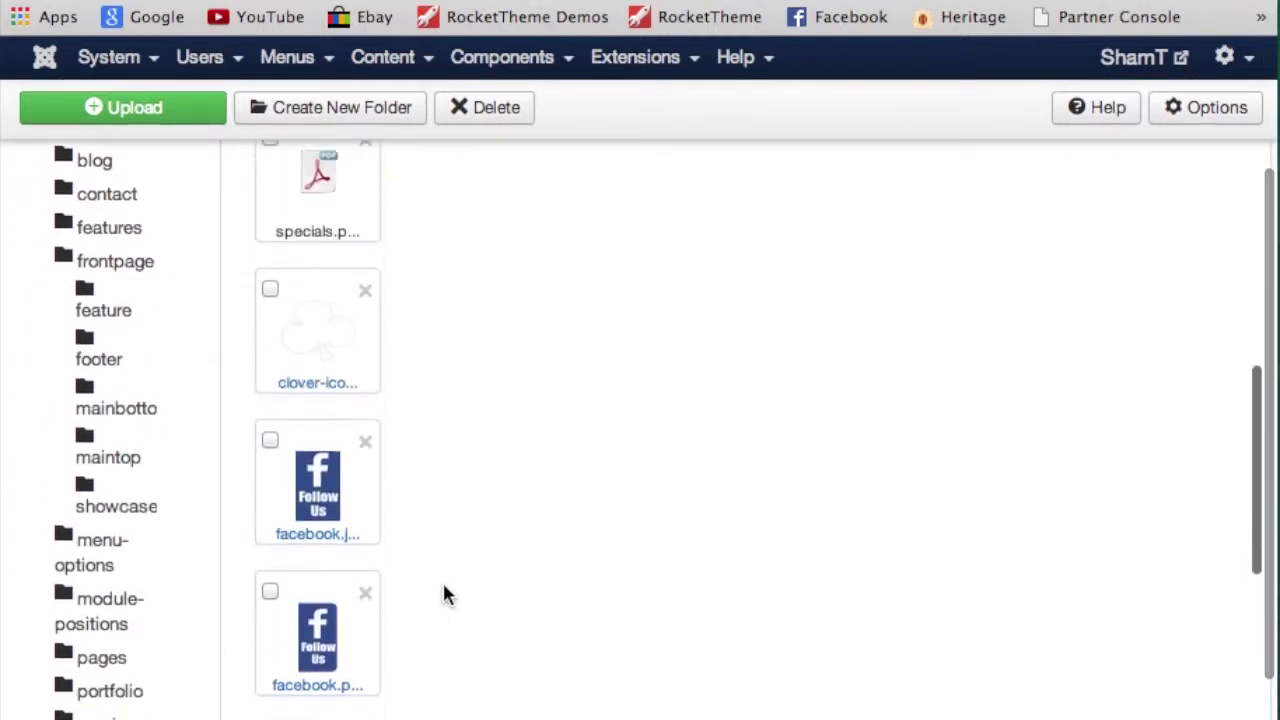
pyautogui.scroll(1, 445, 592)
pyautogui.scroll(5, 445, 592)
pyautogui.scroll(-1, 445, 592)
pyautogui.scroll(-1, 445, 592)
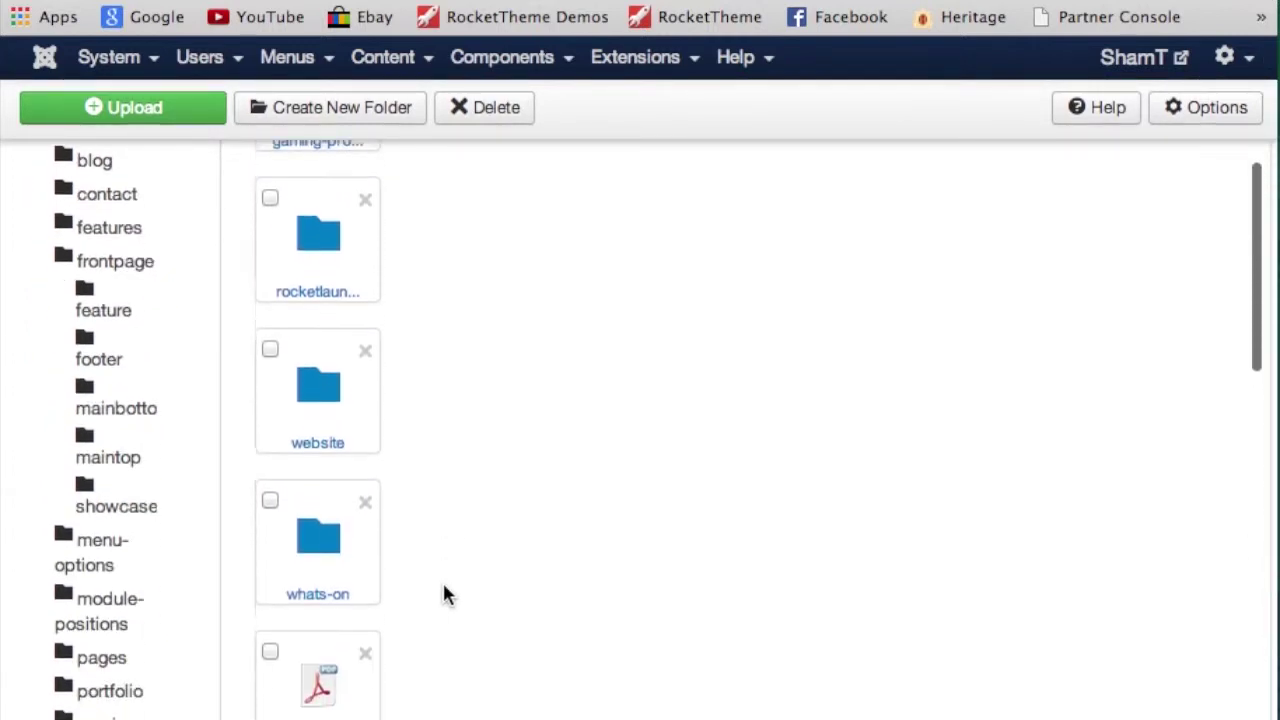
pyautogui.scroll(-1, 444, 588)
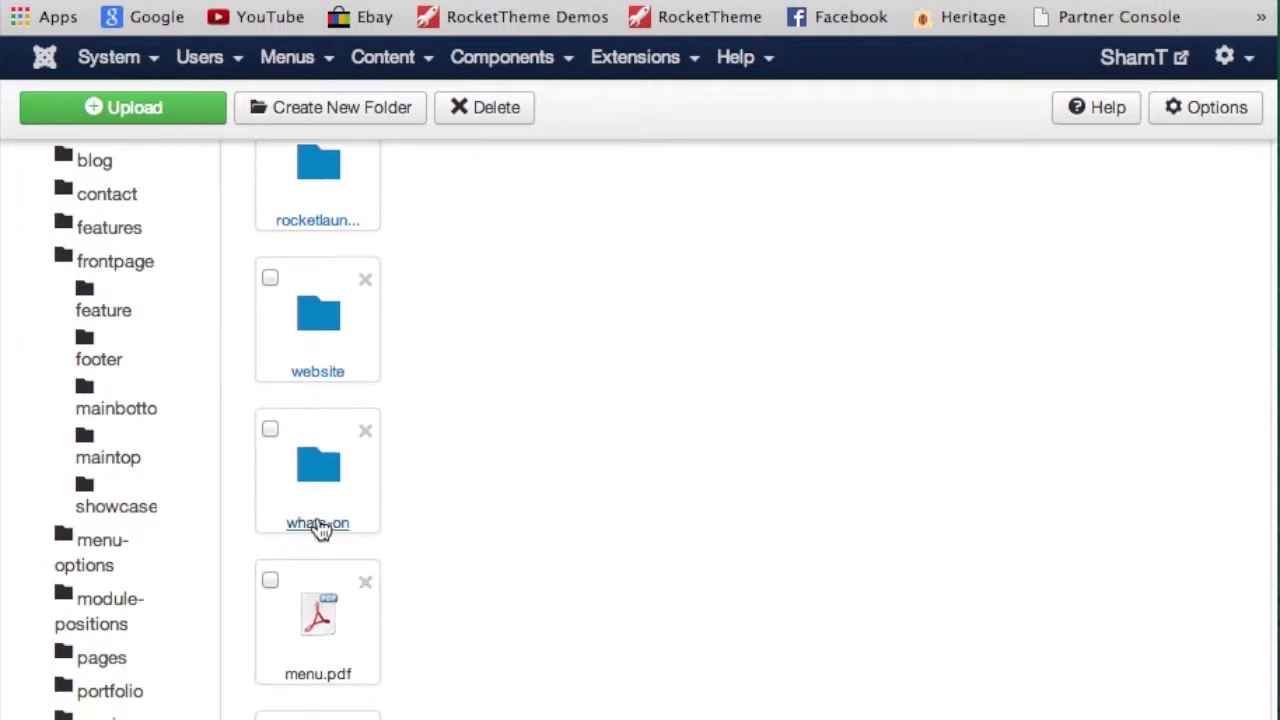
pyautogui.scroll(3, 424, 523)
pyautogui.scroll(1, 424, 523)
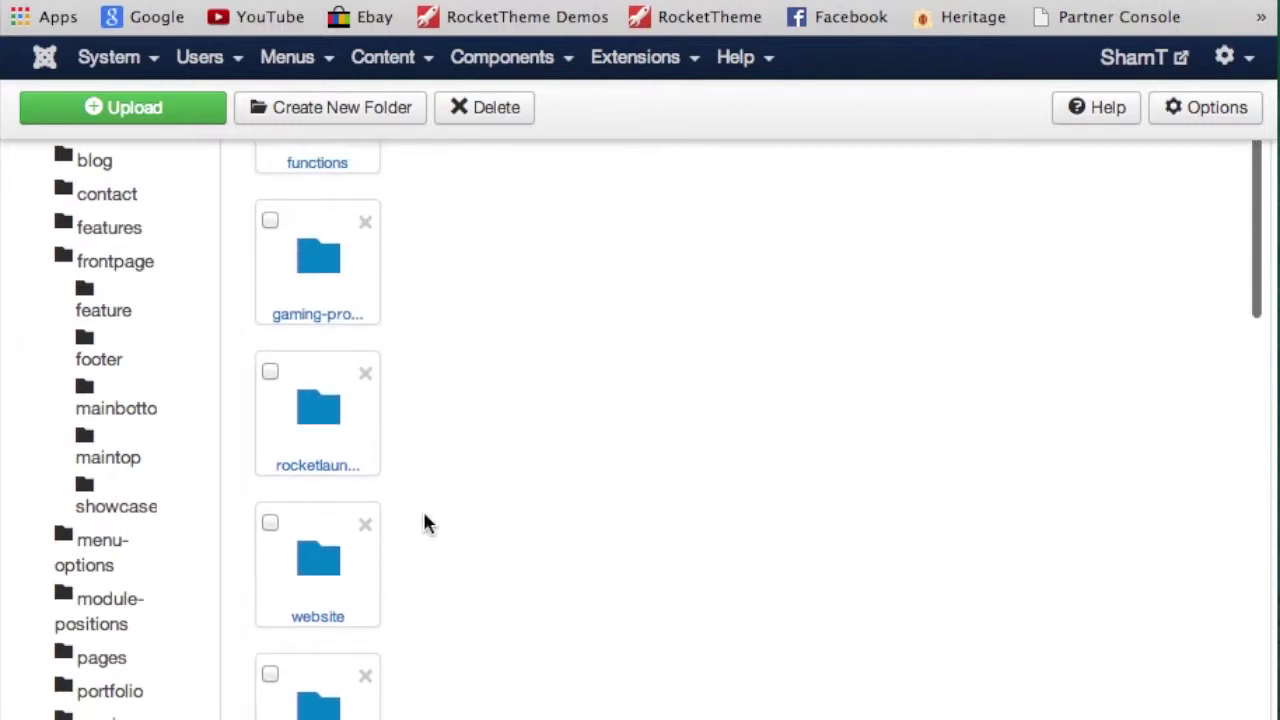
pyautogui.scroll(2, 424, 523)
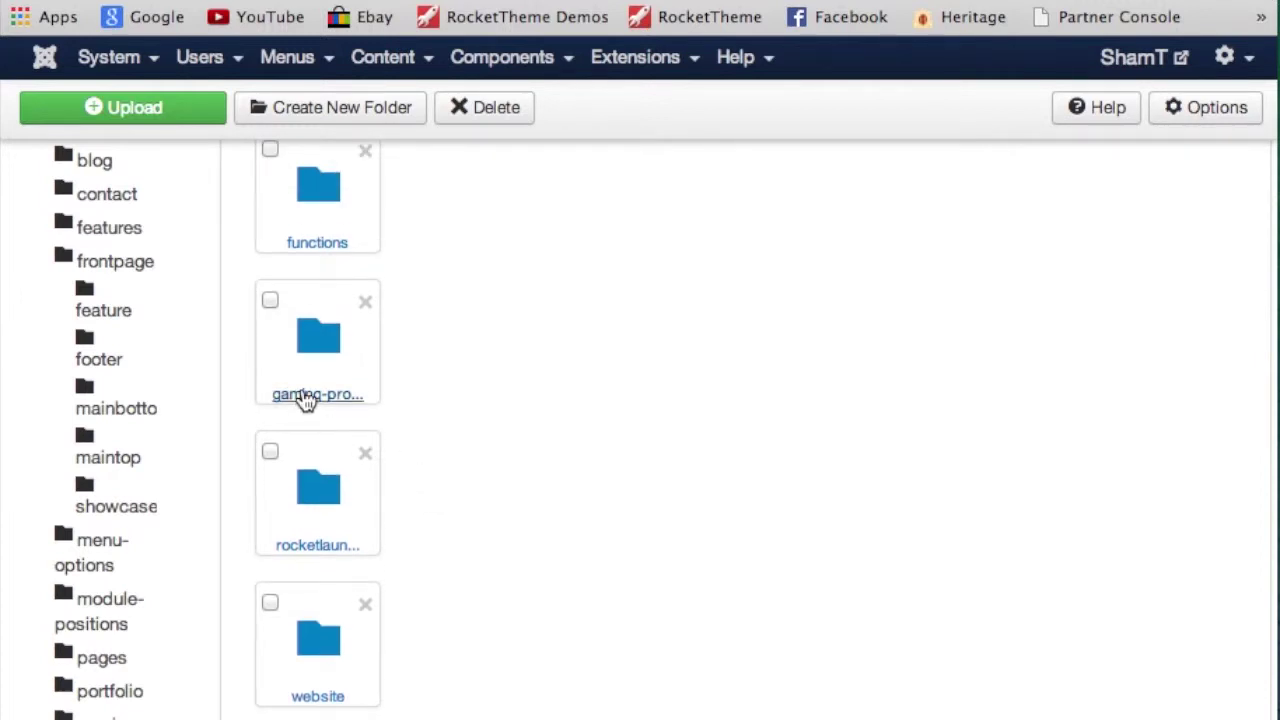
pyautogui.scroll(-3, 590, 600)
pyautogui.scroll(-2, 586, 594)
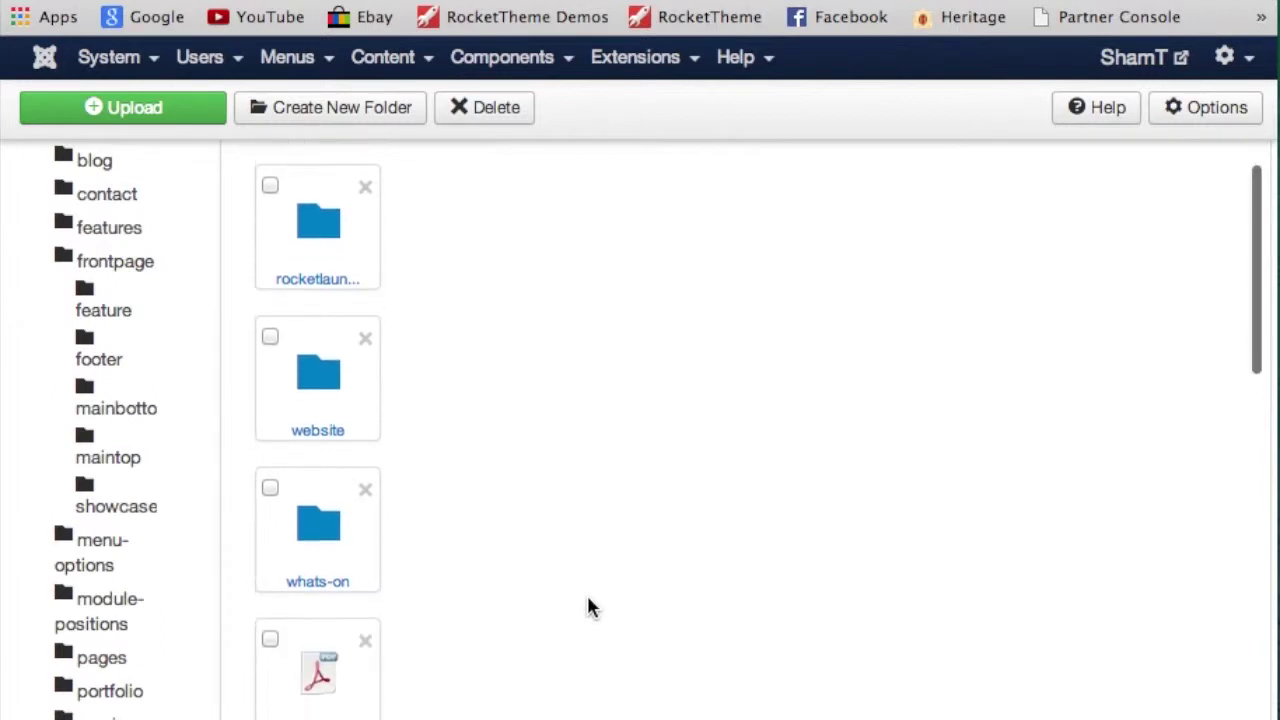
# - Delete Test-page-001.jpg from the whats-on media folder
pyautogui.click(320, 586)
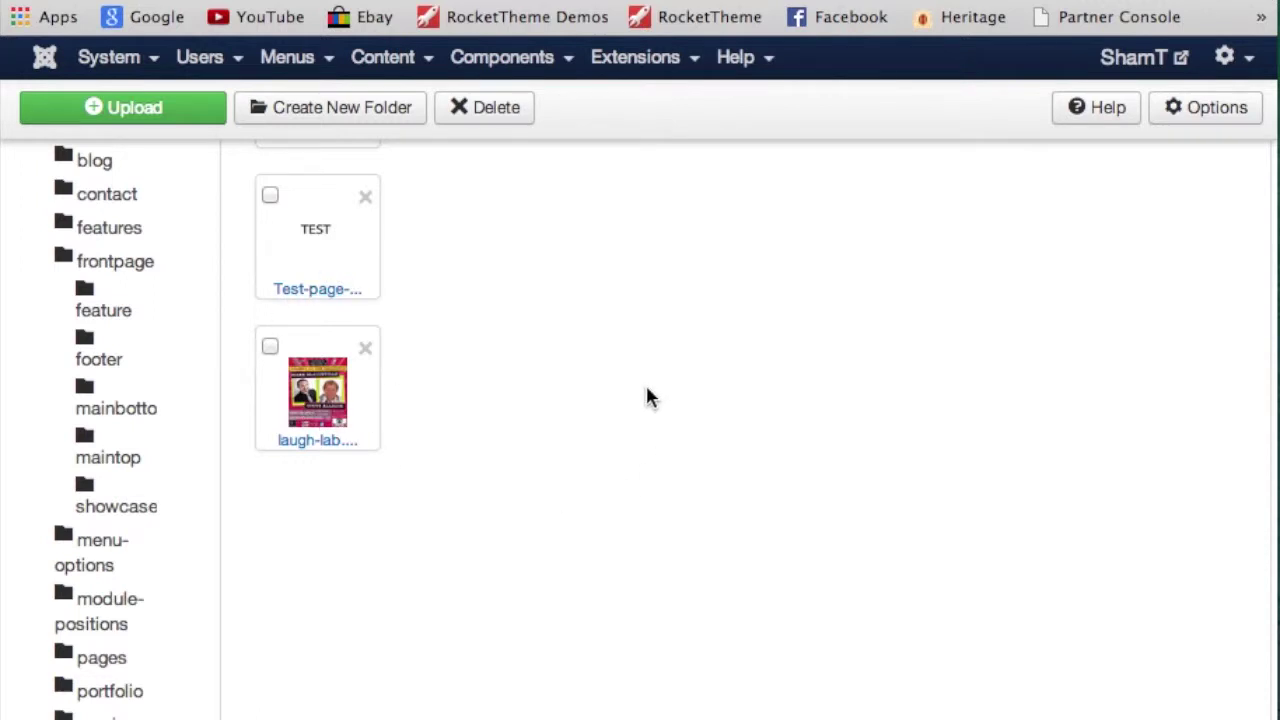
pyautogui.click(365, 200)
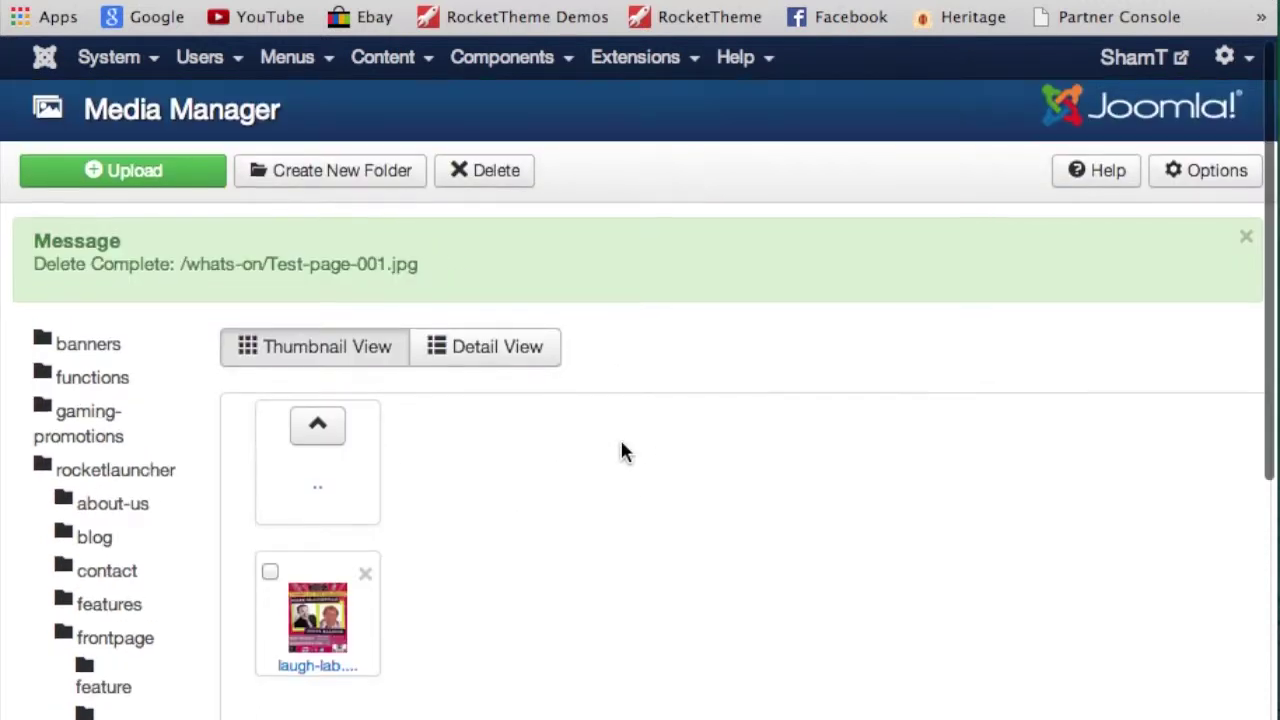
pyautogui.scroll(-4, 620, 440)
pyautogui.scroll(3, 621, 444)
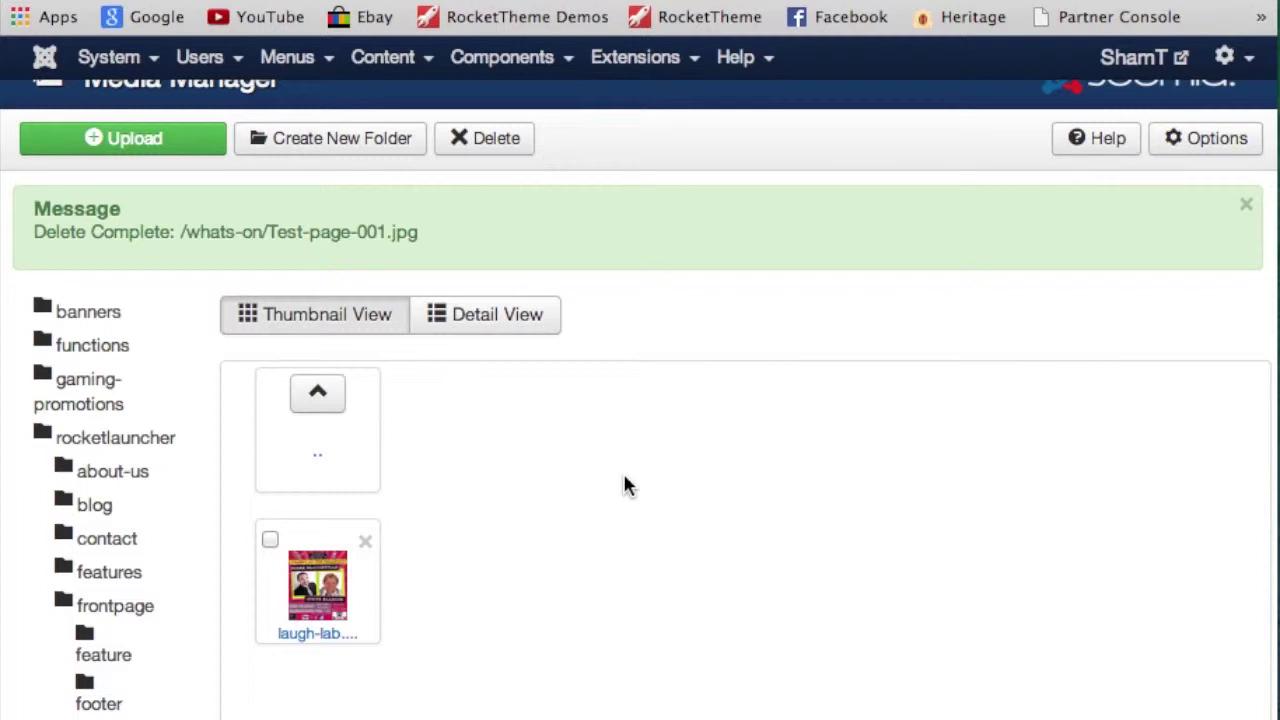
pyautogui.click(134, 141)
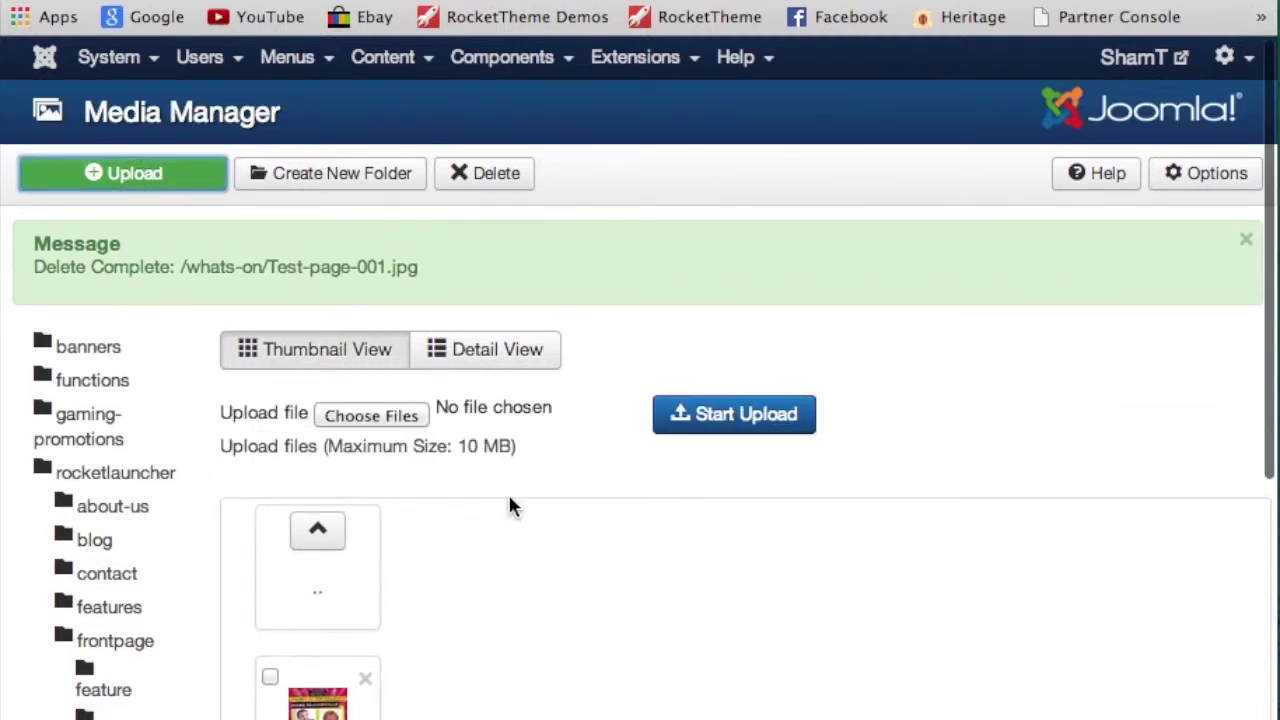
# - Upload Test-page-001.jpg from the computer into the whats-on media folder
pyautogui.click(350, 420)
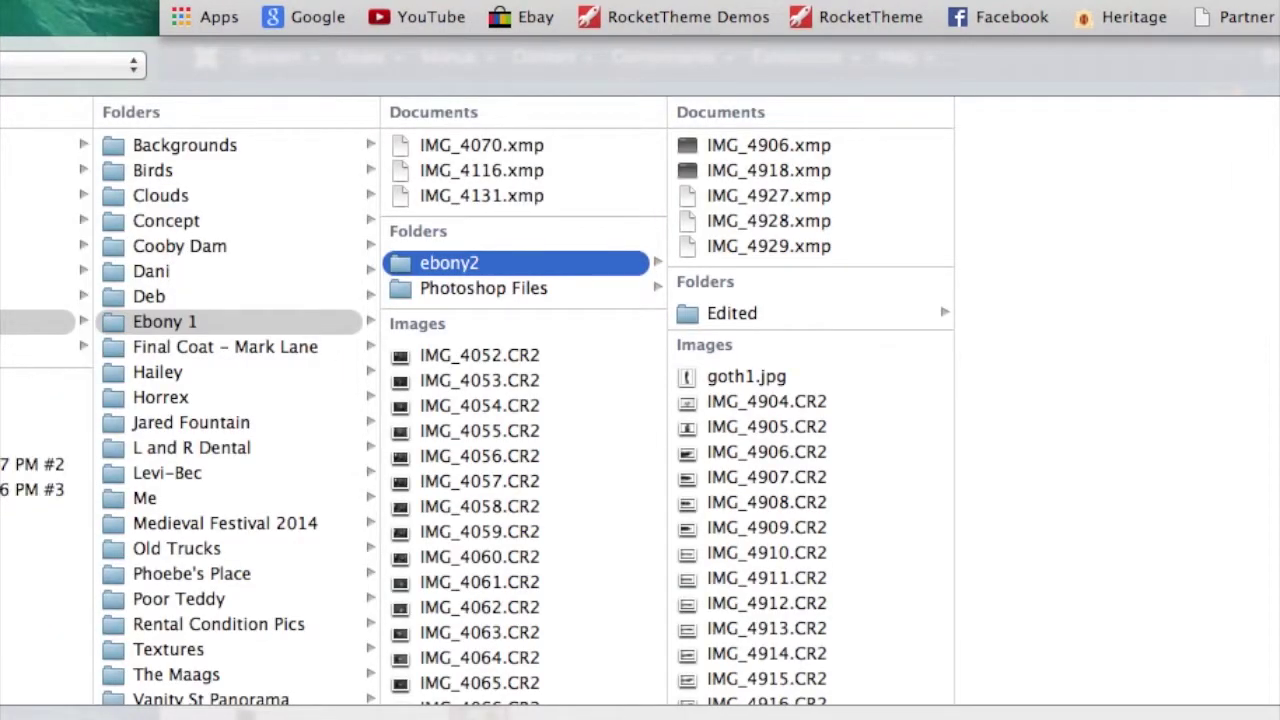
pyautogui.scroll(-5, 45, 400)
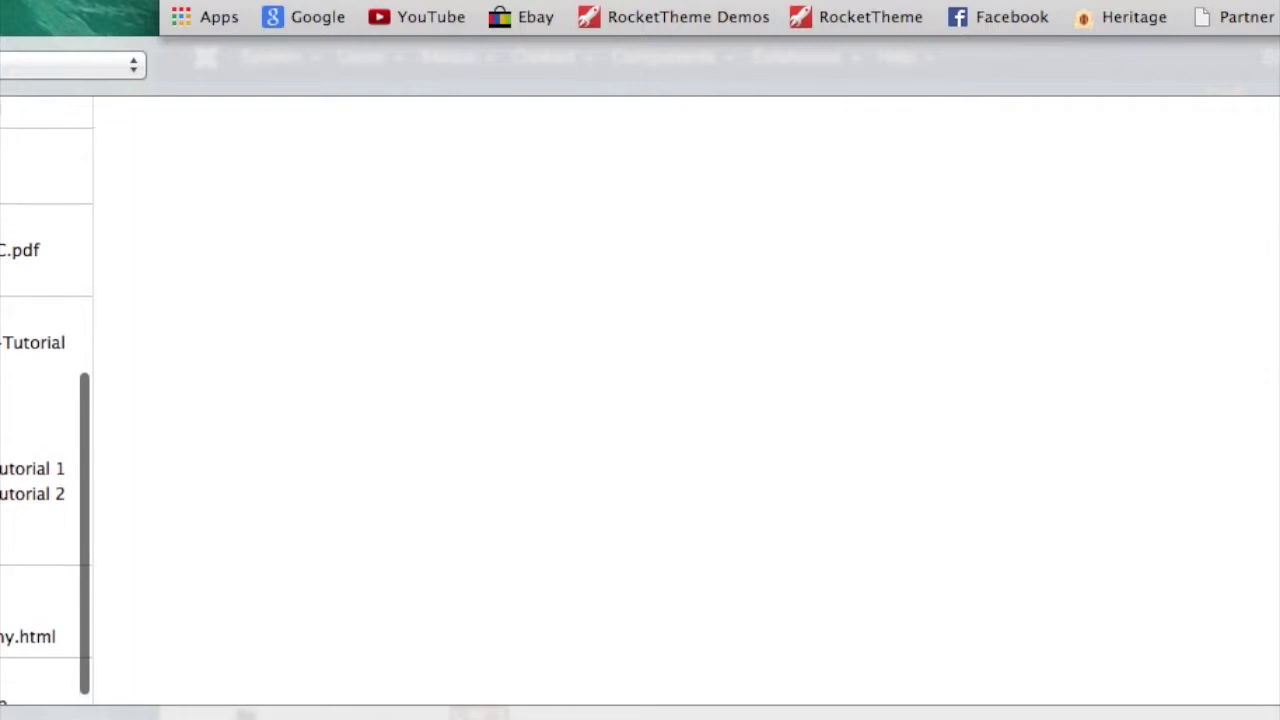
pyautogui.scroll(-1, 45, 445)
pyautogui.scroll(1, 45, 400)
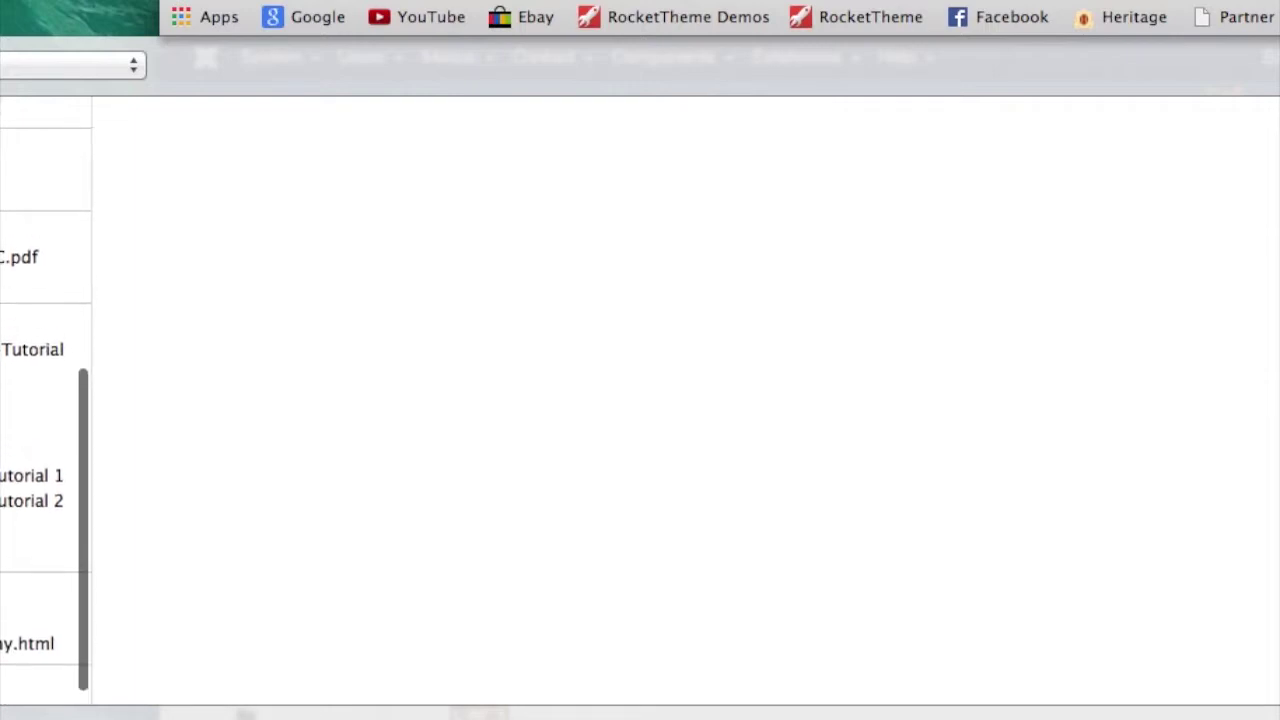
pyautogui.scroll(2, 45, 400)
pyautogui.scroll(4, 45, 400)
pyautogui.scroll(1, 45, 400)
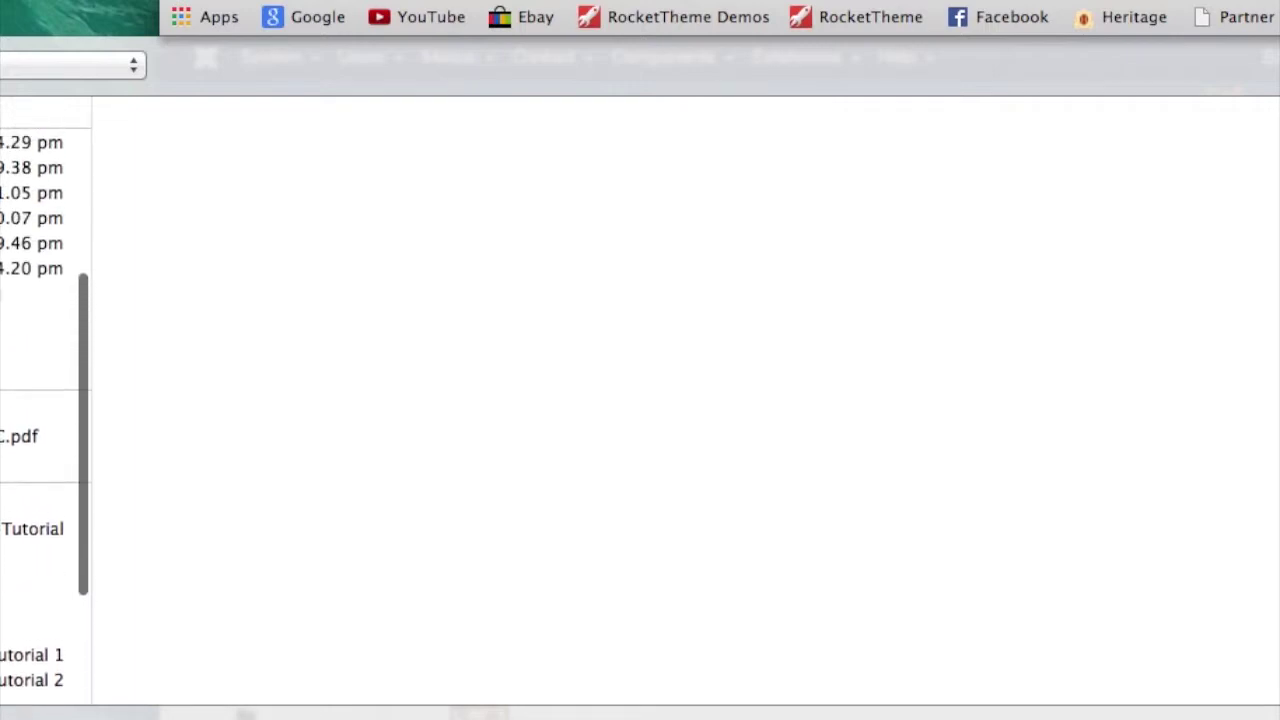
pyautogui.click(35, 293)
pyautogui.press('Return')
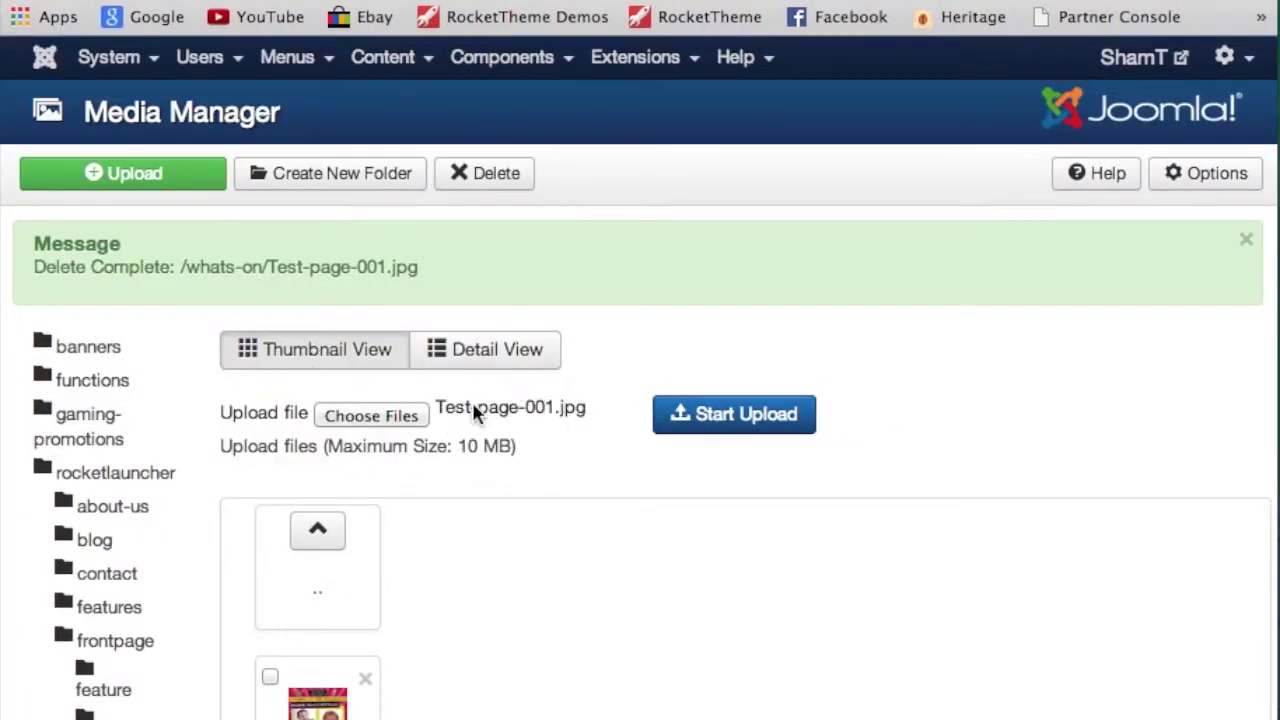
pyautogui.click(745, 424)
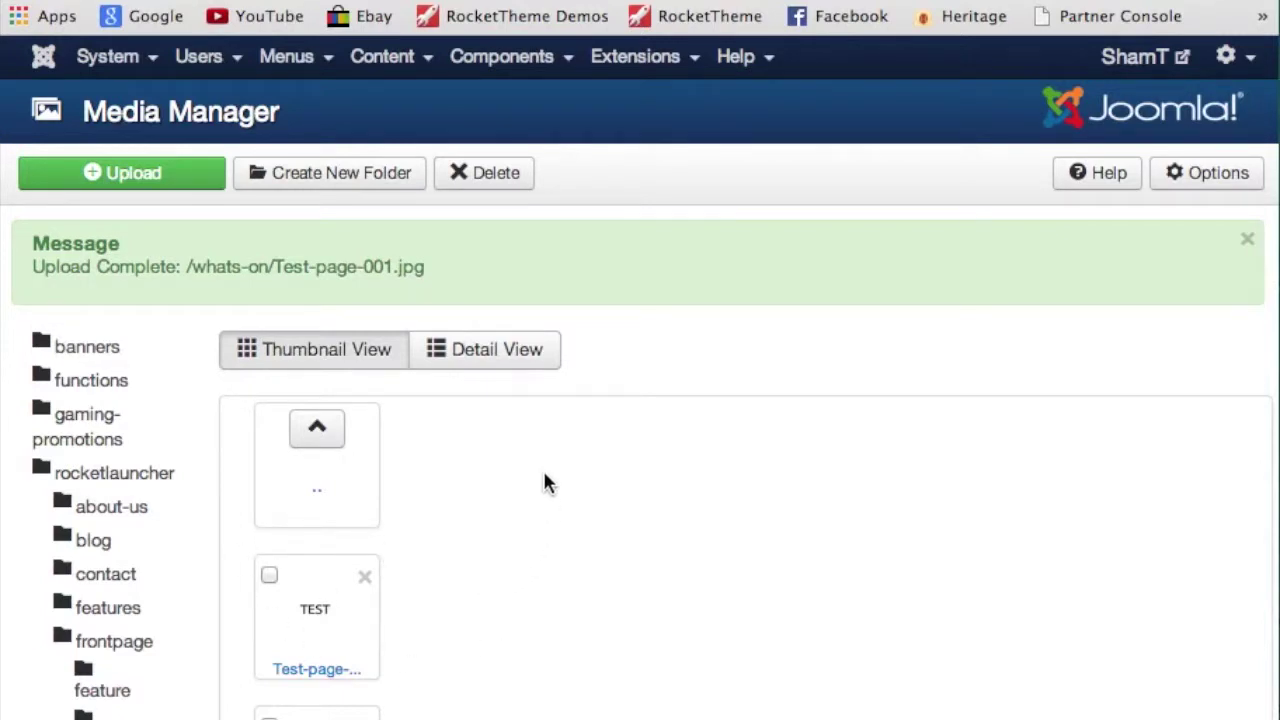
pyautogui.click(108, 58)
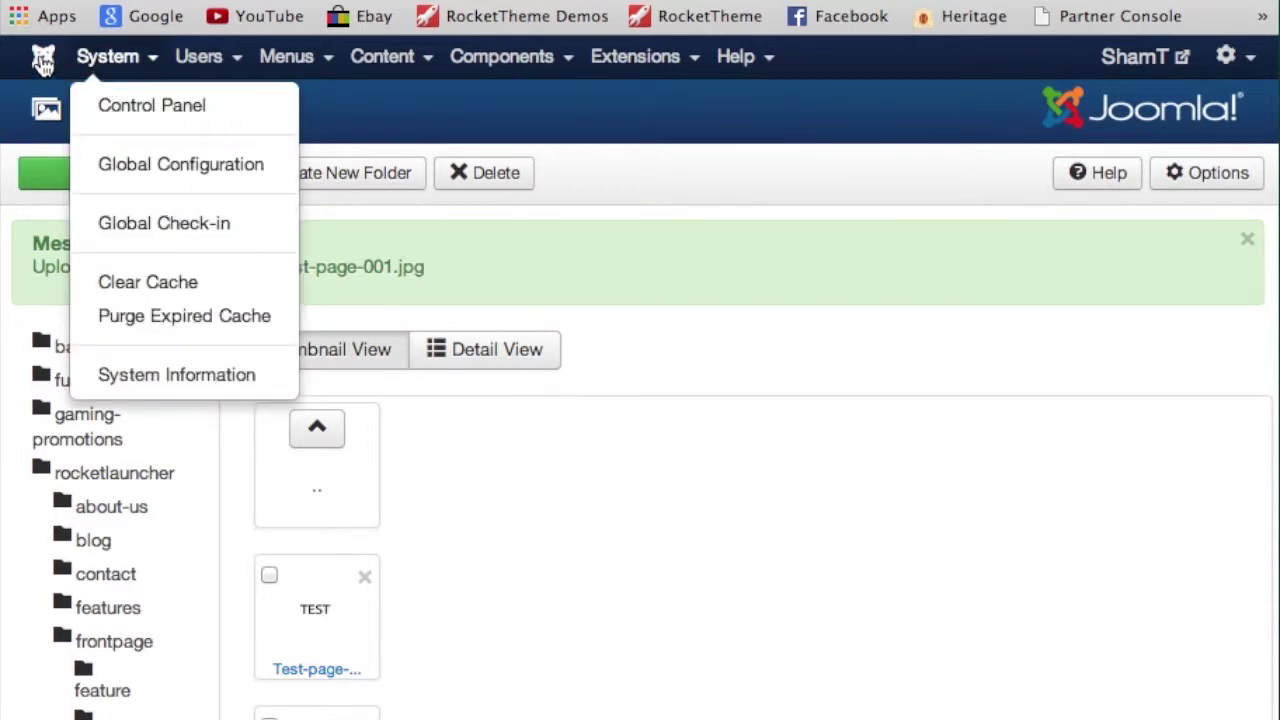
# - Return to the administrator Control Panel using the Joomla logo
pyautogui.click(43, 62)
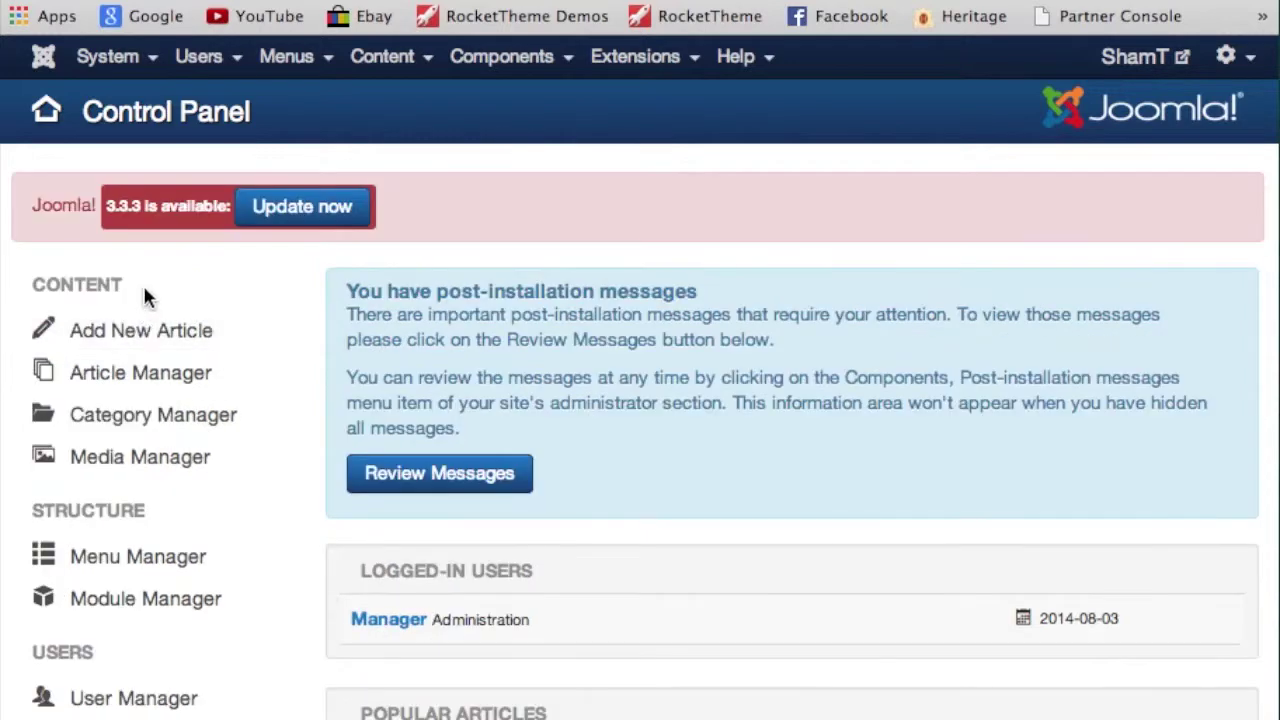
# - Open the Article Manager and start editing the What's On article
pyautogui.click(116, 384)
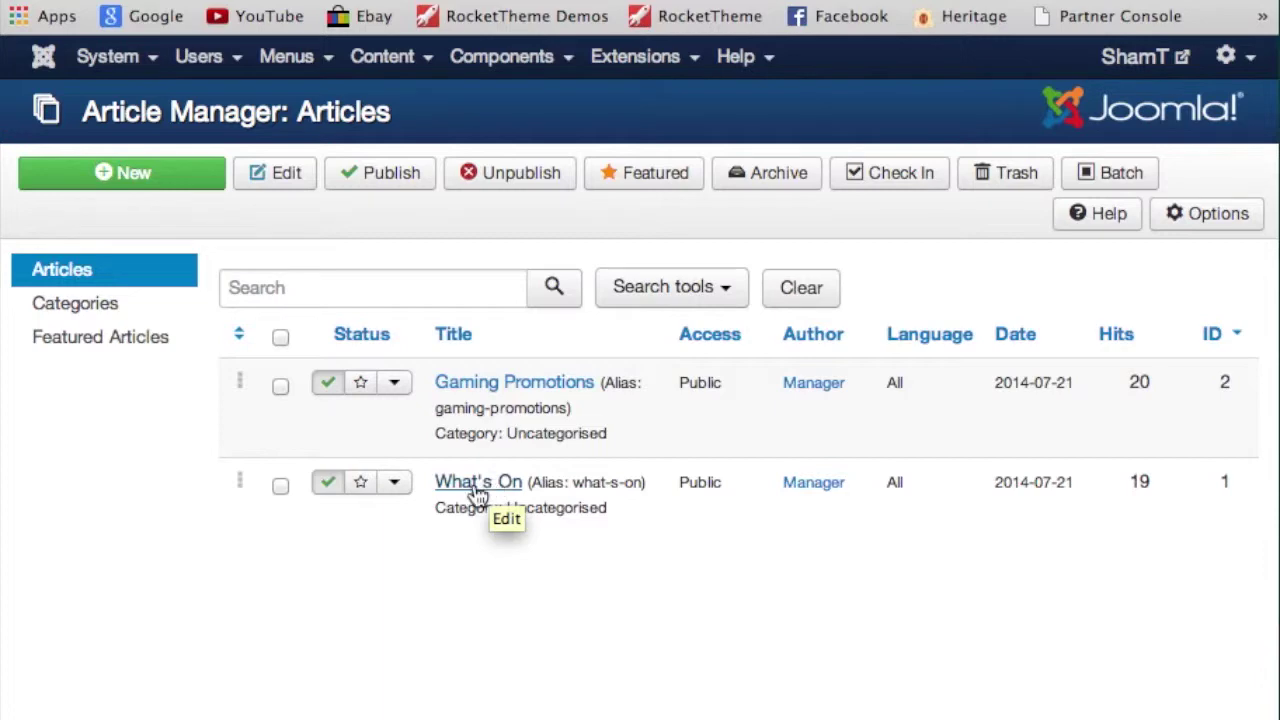
pyautogui.click(478, 494)
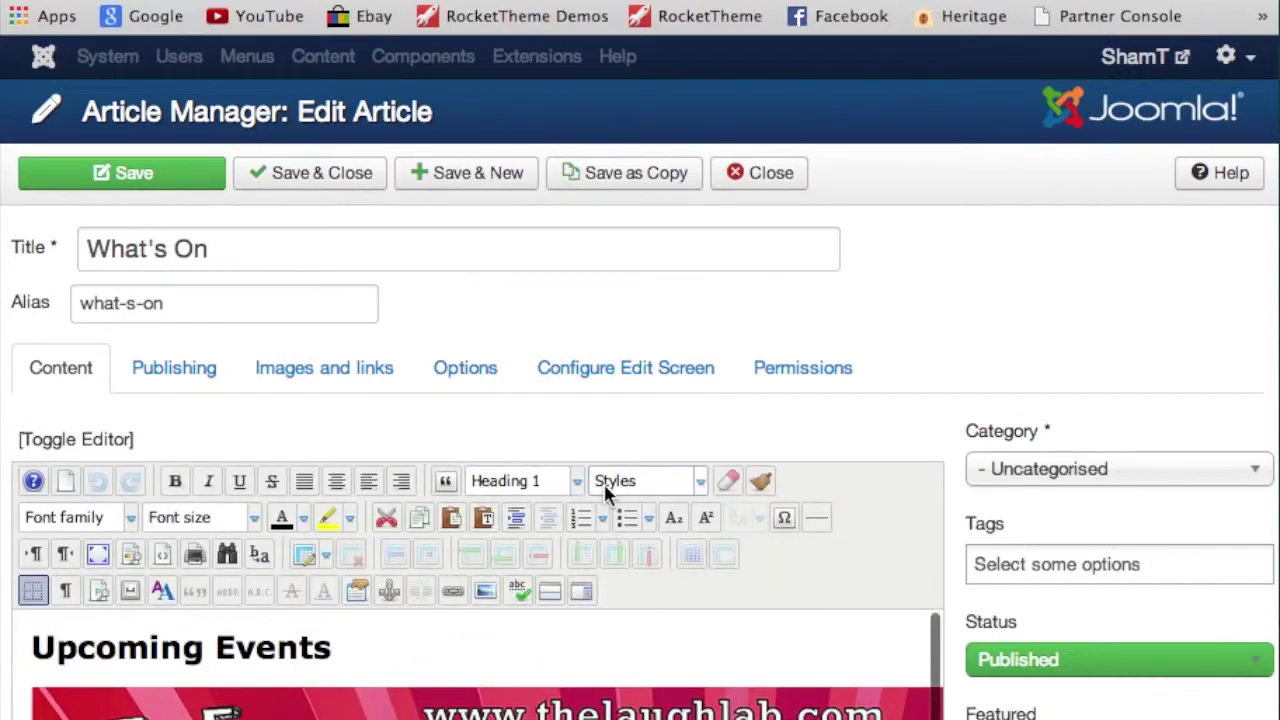
# - Scroll the What's On editor to view the Laugh Lab poster's show times, pricing and bookings
pyautogui.scroll(-5, 625, 483)
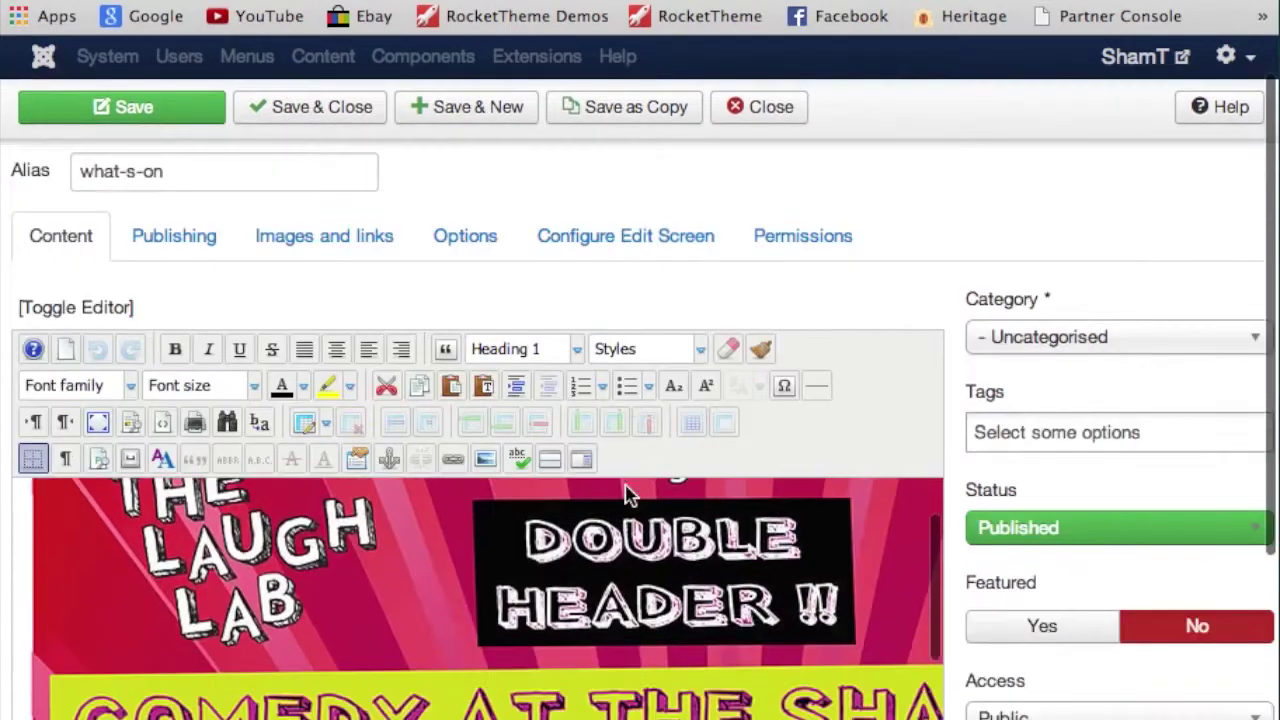
pyautogui.scroll(3, 875, 257)
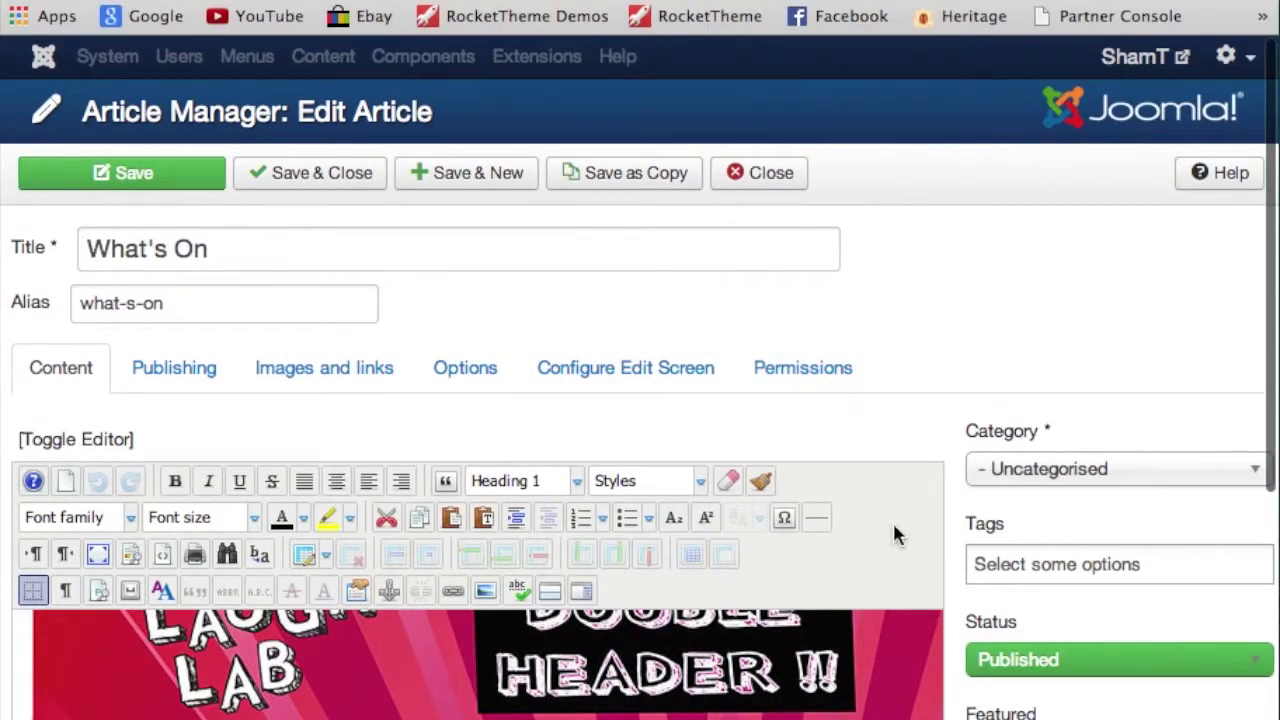
pyautogui.scroll(-5, 894, 528)
pyautogui.scroll(-5, 543, 494)
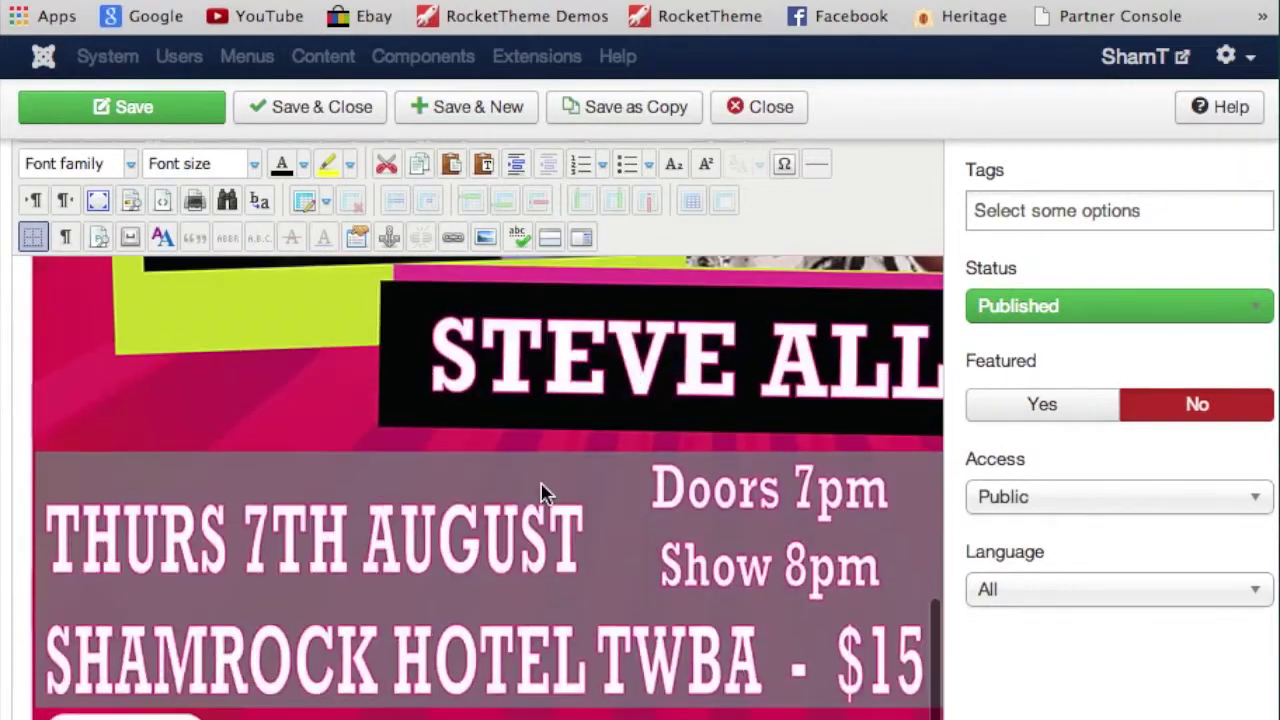
pyautogui.scroll(-2, 543, 494)
pyautogui.scroll(-3, 543, 494)
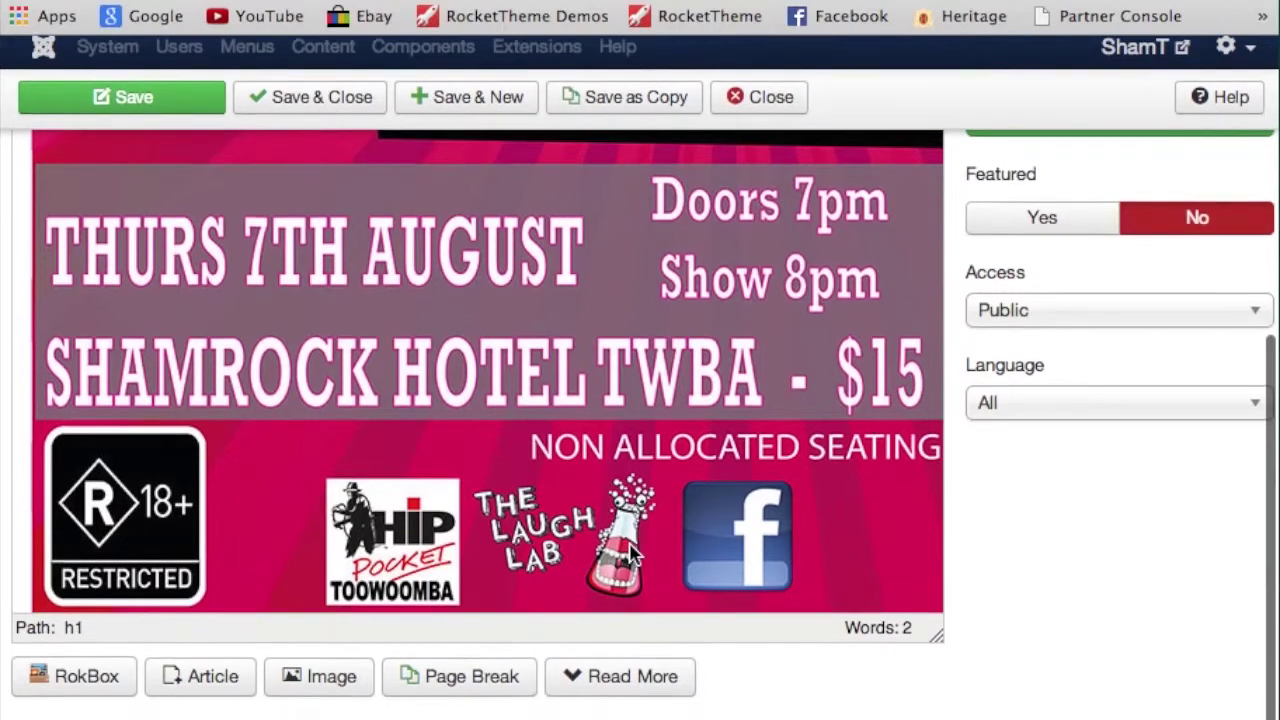
pyautogui.scroll(3, 630, 553)
pyautogui.scroll(-3, 630, 553)
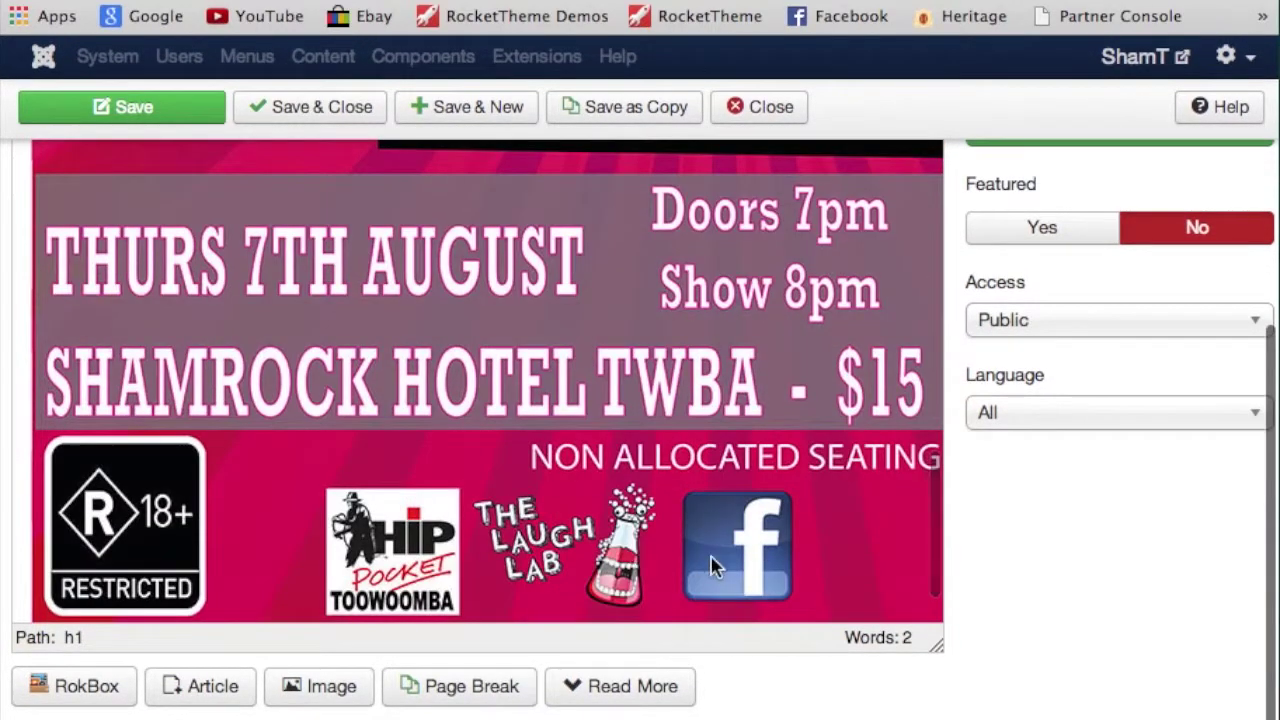
pyautogui.hscroll(1, 711, 566)
pyautogui.hscroll(4, 708, 565)
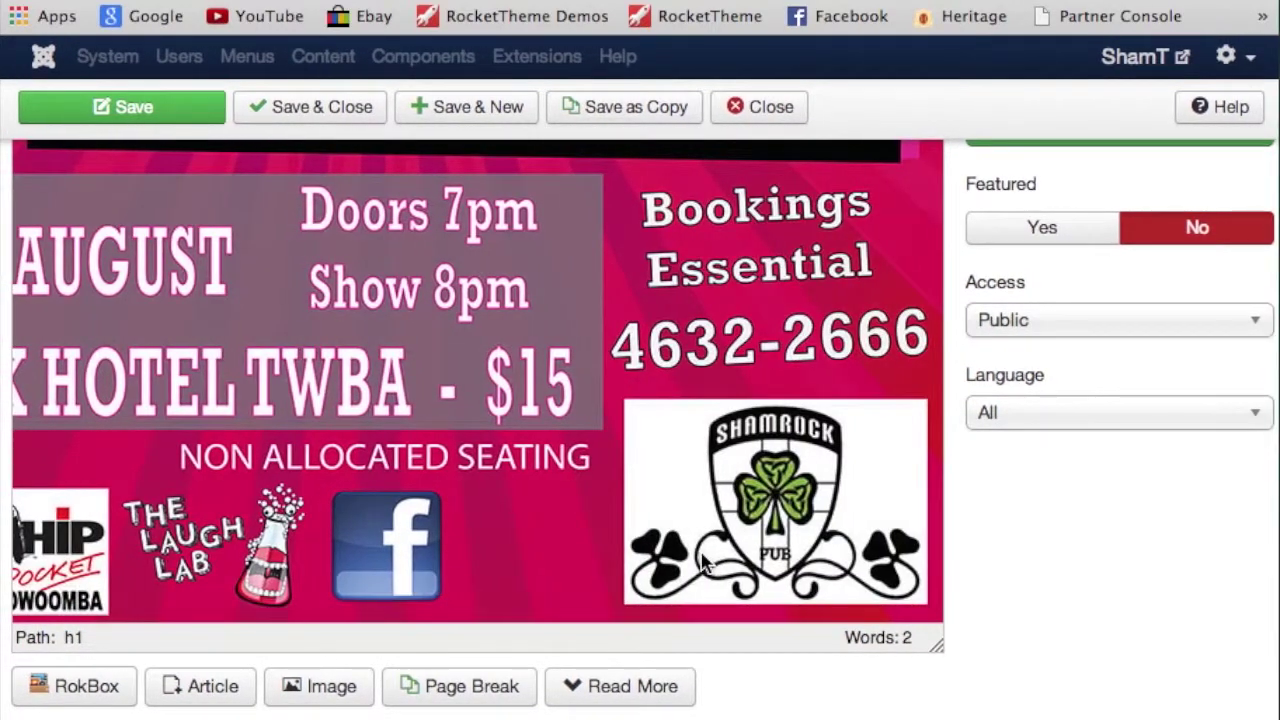
pyautogui.scroll(-1, 714, 497)
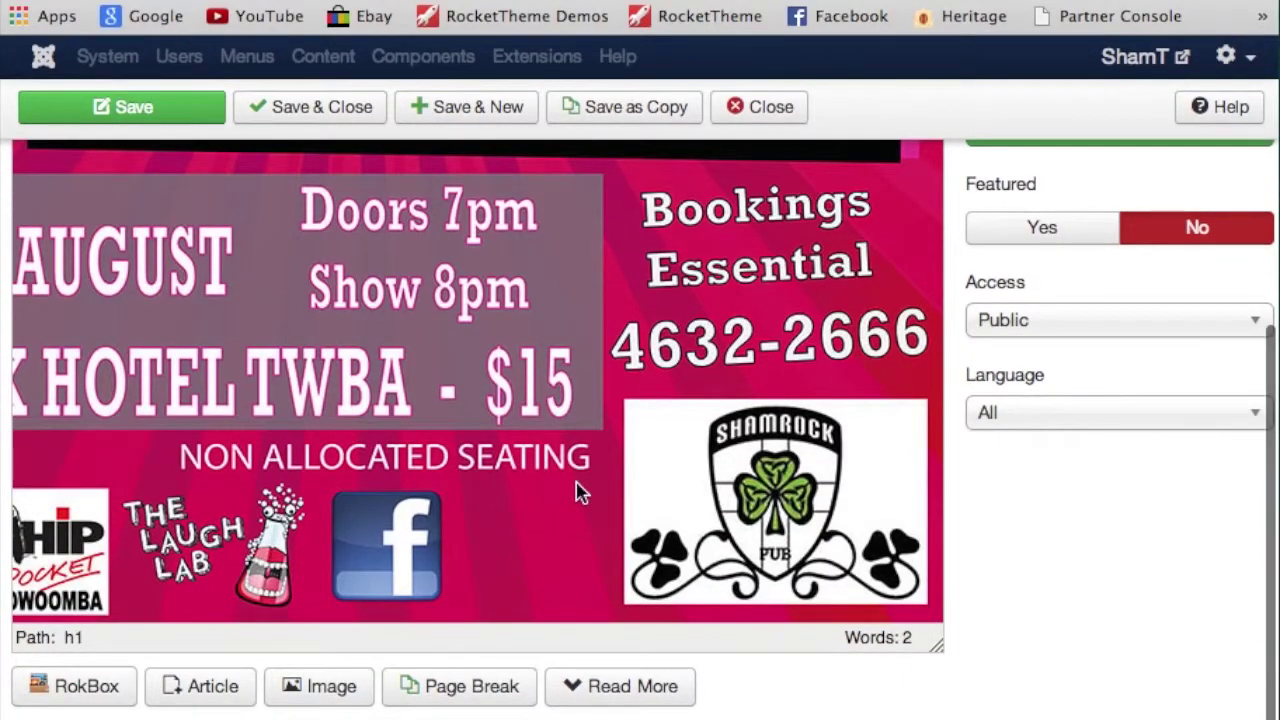
# - Move the cursor past the Laugh Lab poster and insert a blank line below it
pyautogui.click(577, 491)
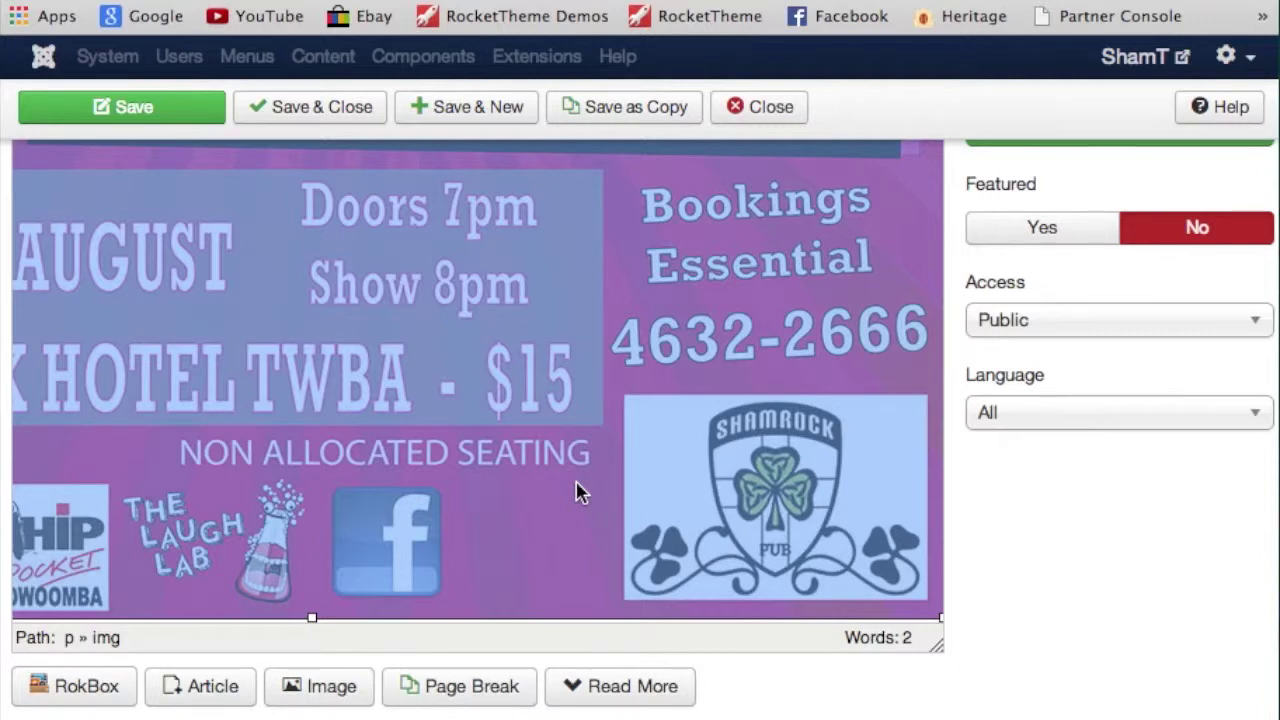
pyautogui.scroll(4, 577, 491)
pyautogui.scroll(-1, 643, 620)
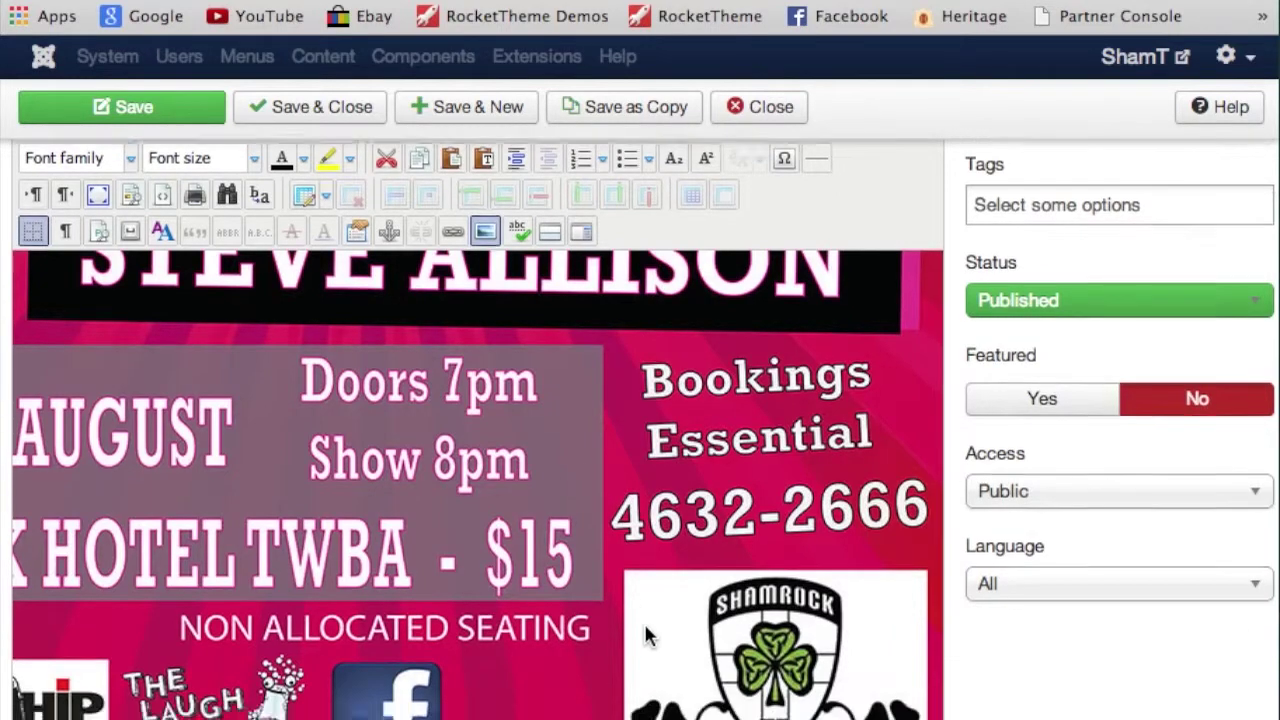
pyautogui.scroll(-4, 643, 620)
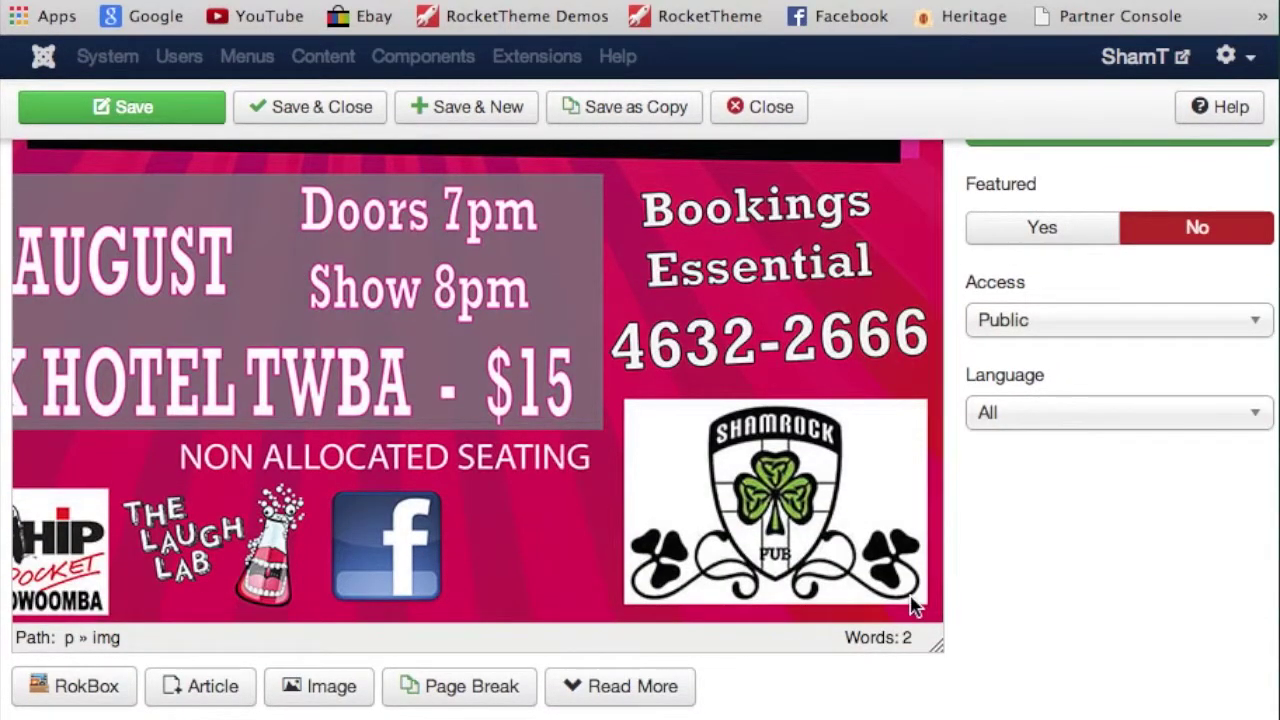
pyautogui.press('Down')
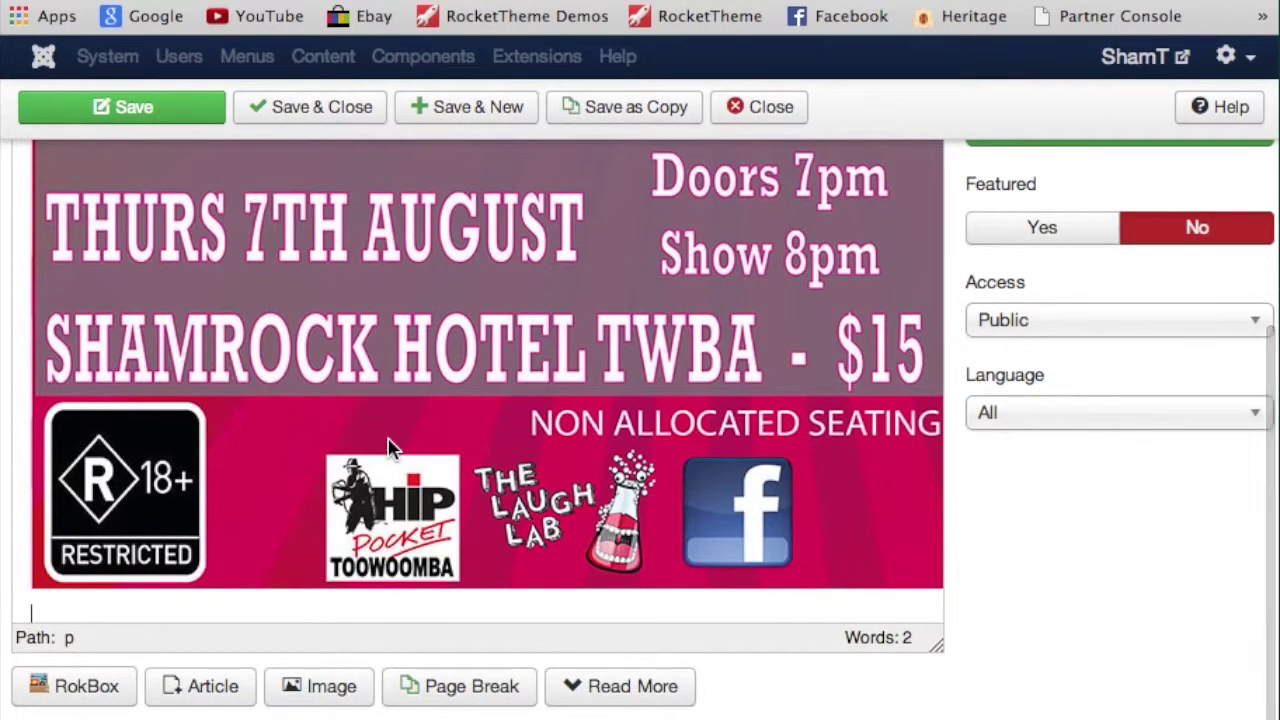
pyautogui.press('Return')
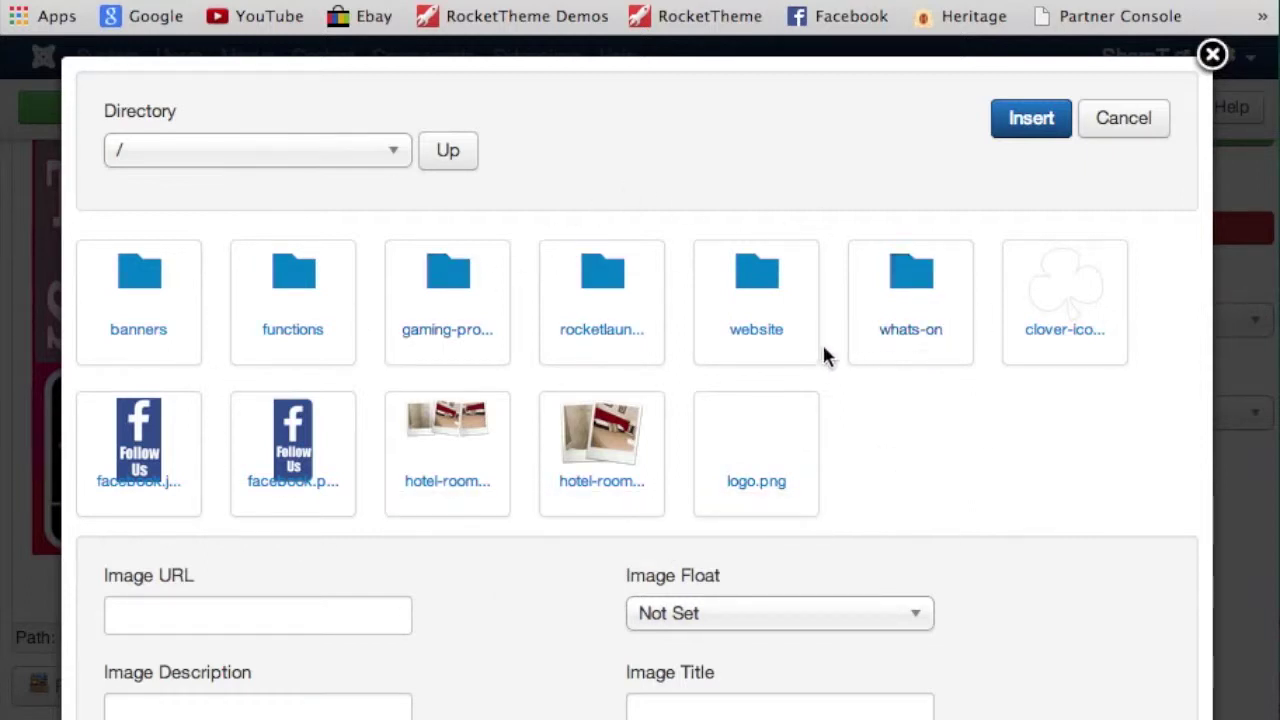
# - Insert Test-page-001.jpg from the whats-on image folder into the What's On article
pyautogui.click(919, 340)
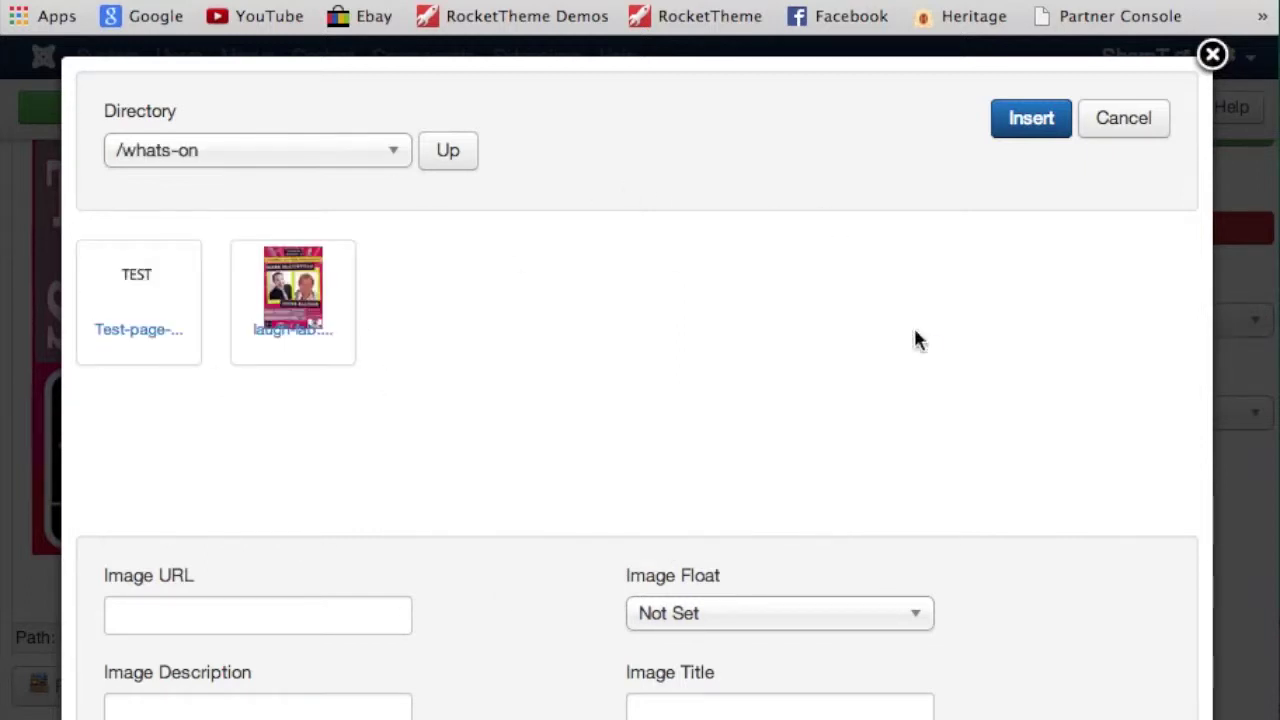
pyautogui.click(122, 340)
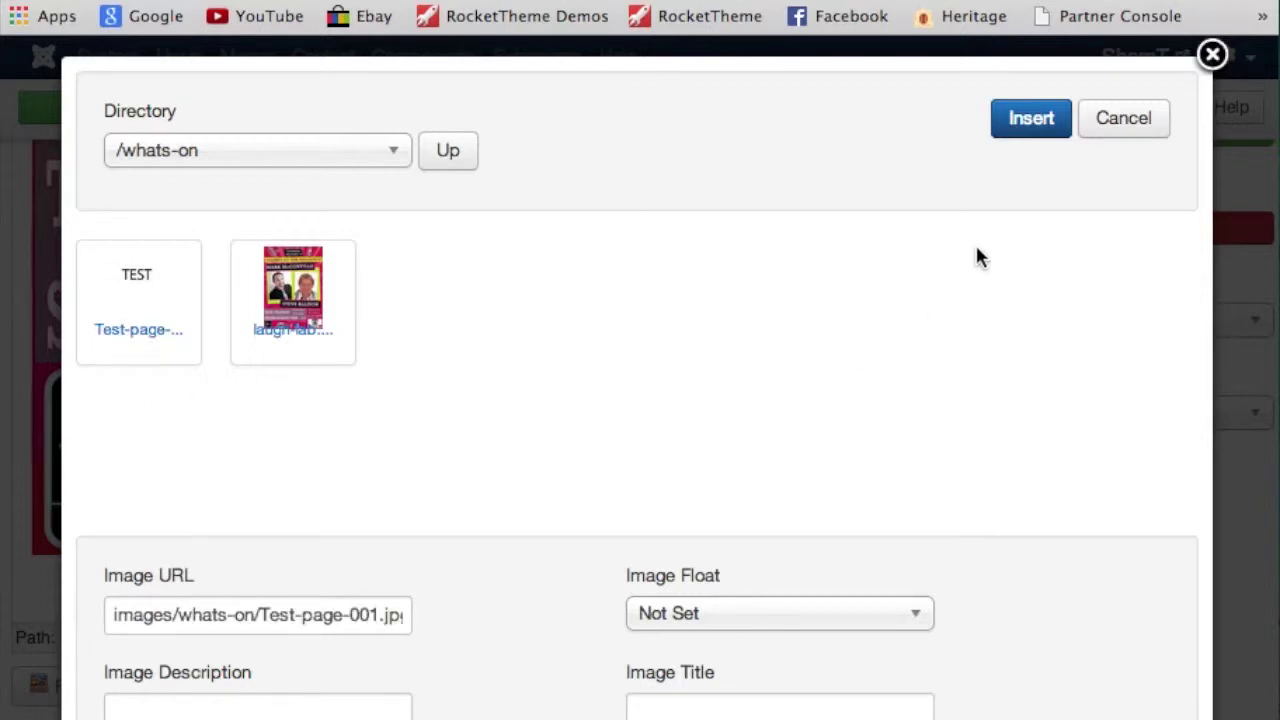
pyautogui.click(1033, 120)
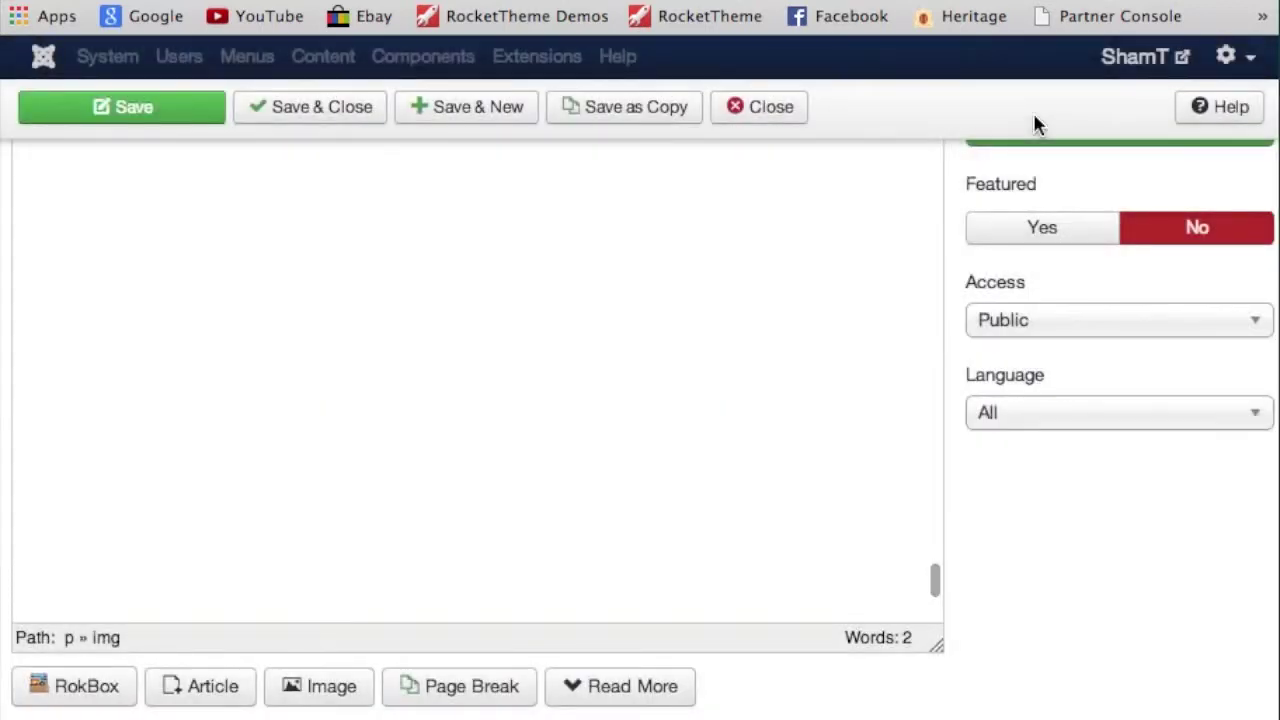
# - Review the inserted TEST image in the editor, then save and close the What's On article
pyautogui.scroll(2, 575, 410)
pyautogui.scroll(2, 575, 410)
pyautogui.scroll(2, 575, 410)
pyautogui.scroll(2, 575, 410)
pyautogui.scroll(2, 574, 410)
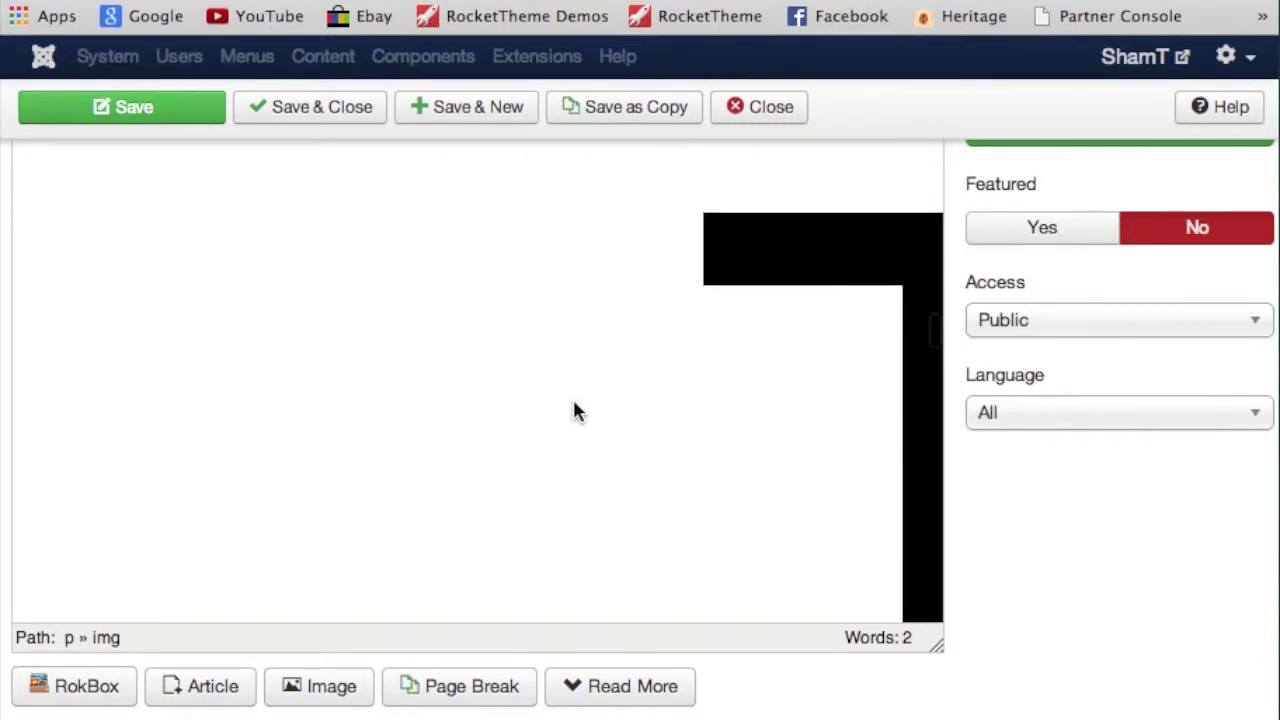
pyautogui.scroll(3, 574, 410)
pyautogui.scroll(1, 574, 410)
pyautogui.hscroll(2, 574, 410)
pyautogui.hscroll(3, 573, 410)
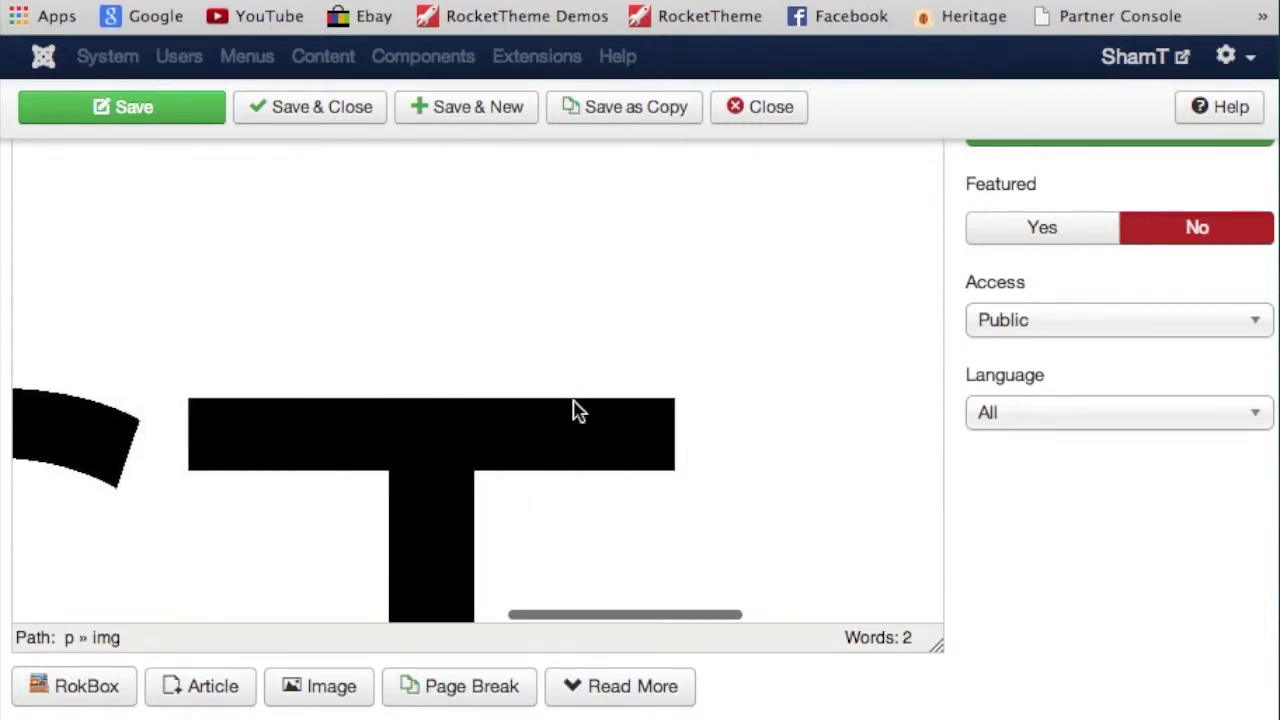
pyautogui.hscroll(5, 572, 409)
pyautogui.hscroll(-1, 580, 409)
pyautogui.hscroll(-7, 588, 410)
pyautogui.hscroll(-1, 590, 410)
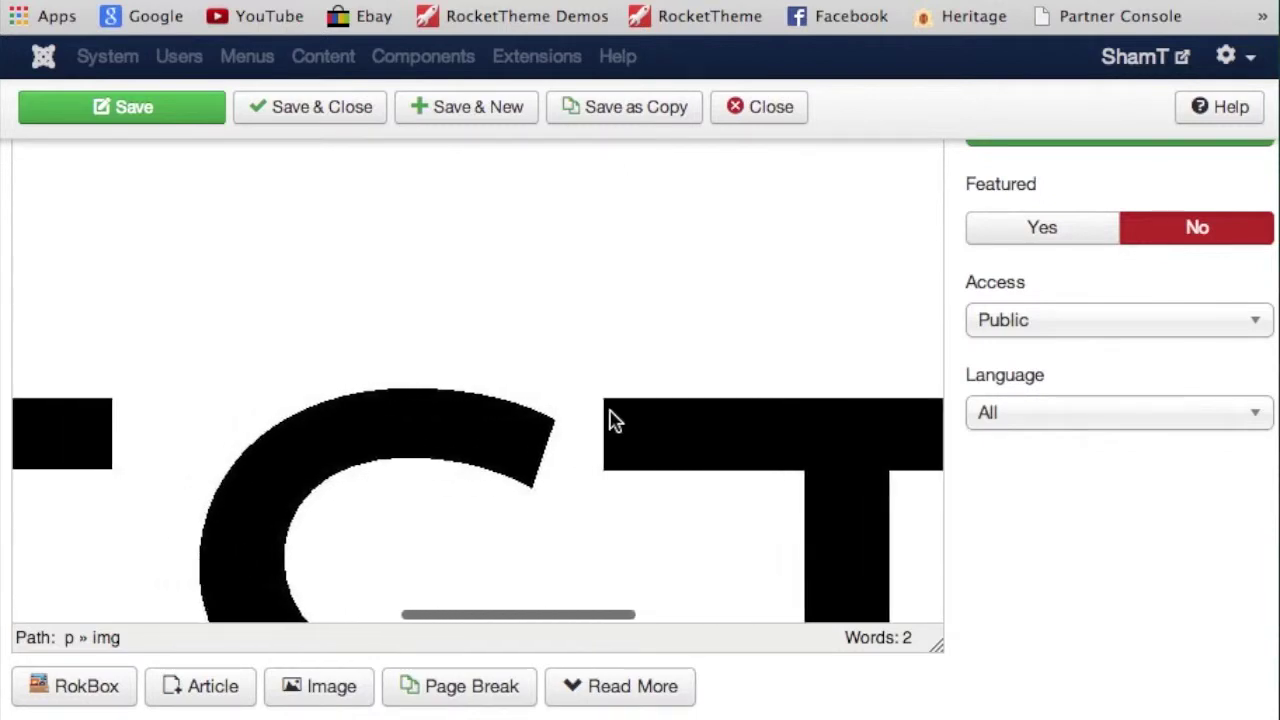
pyautogui.hscroll(-5, 600, 412)
pyautogui.hscroll(-3, 605, 414)
pyautogui.hscroll(-2, 610, 418)
pyautogui.hscroll(1, 612, 420)
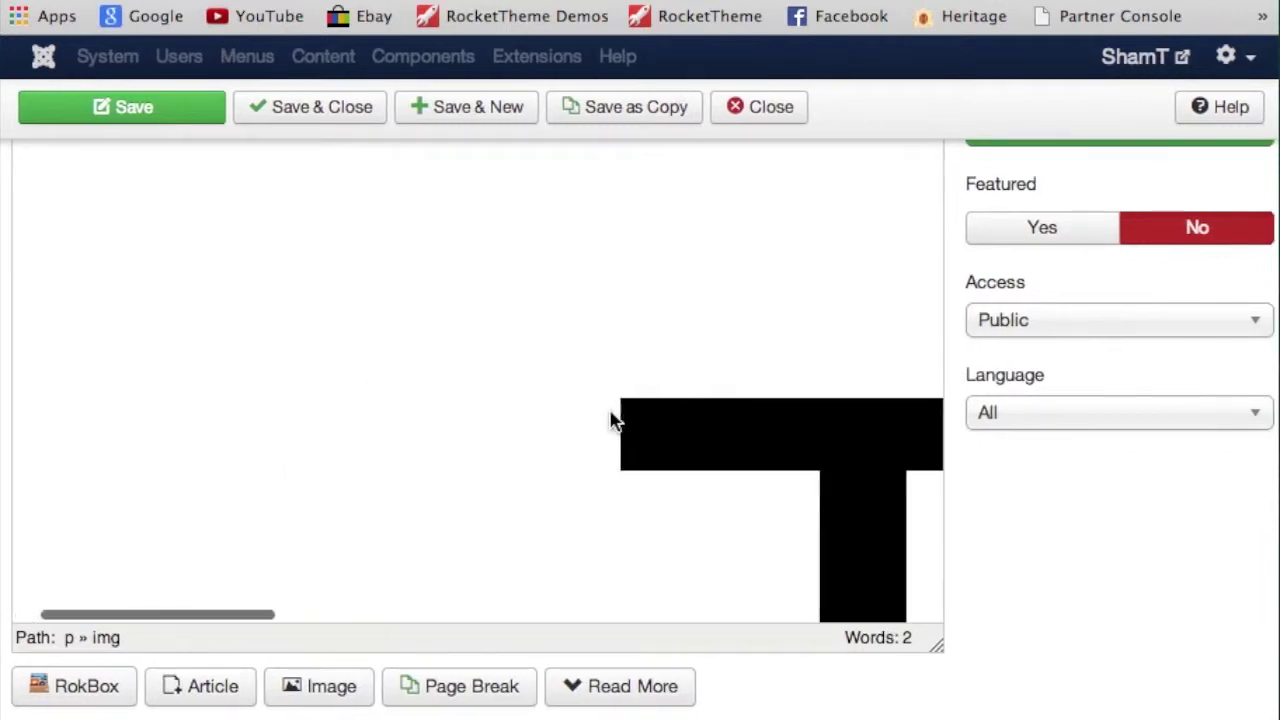
pyautogui.hscroll(5, 610, 420)
pyautogui.hscroll(2, 608, 420)
pyautogui.hscroll(2, 620, 380)
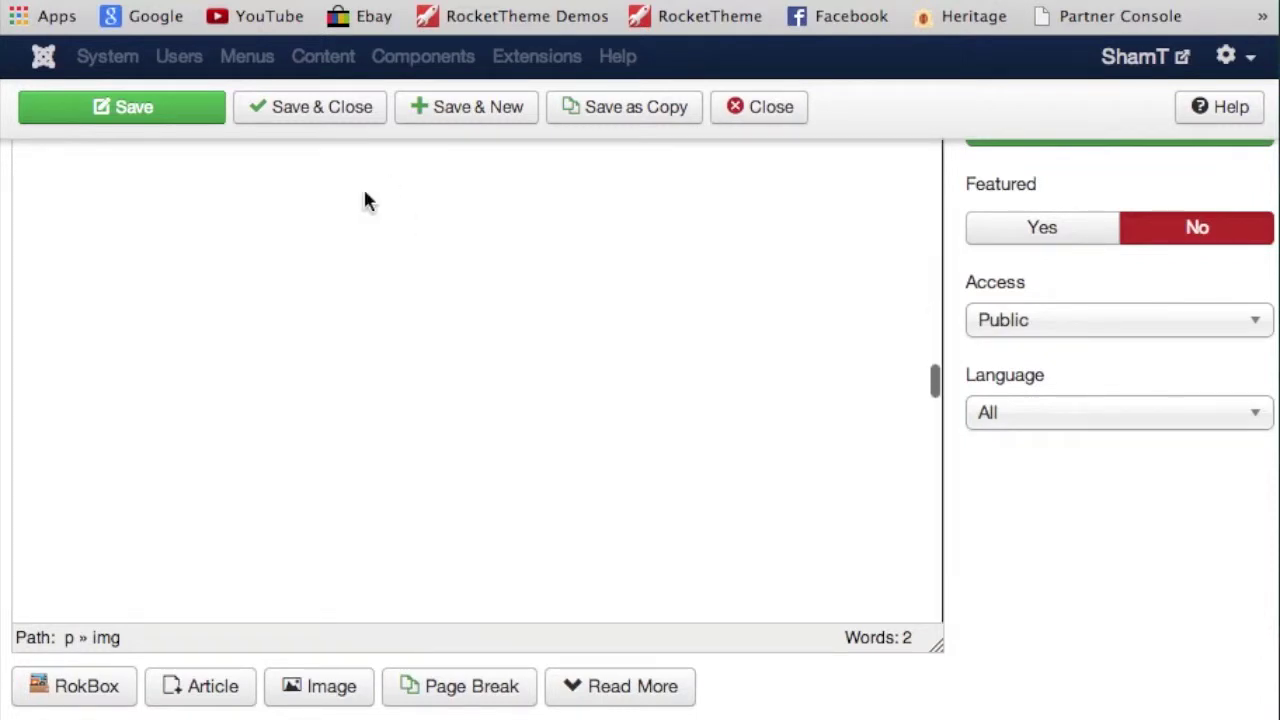
pyautogui.click(314, 118)
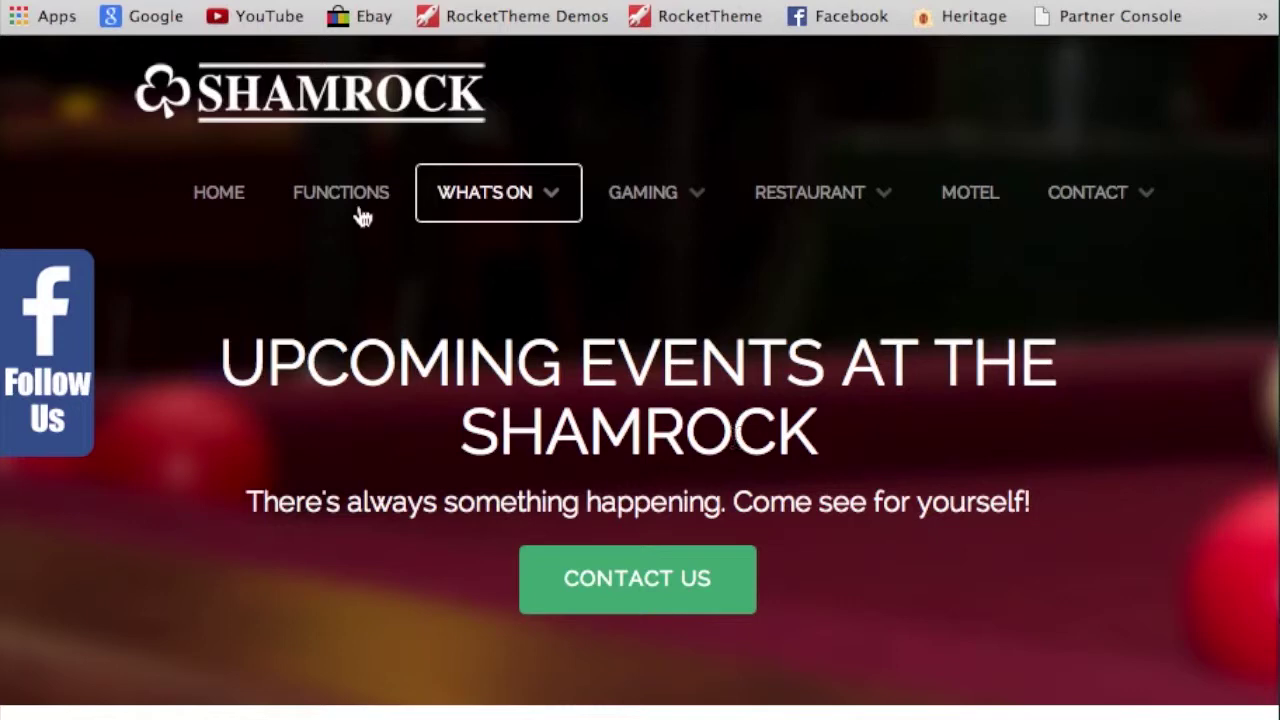
# - Scroll down the live Upcoming Events page to the large TEST image
pyautogui.scroll(-2, 680, 440)
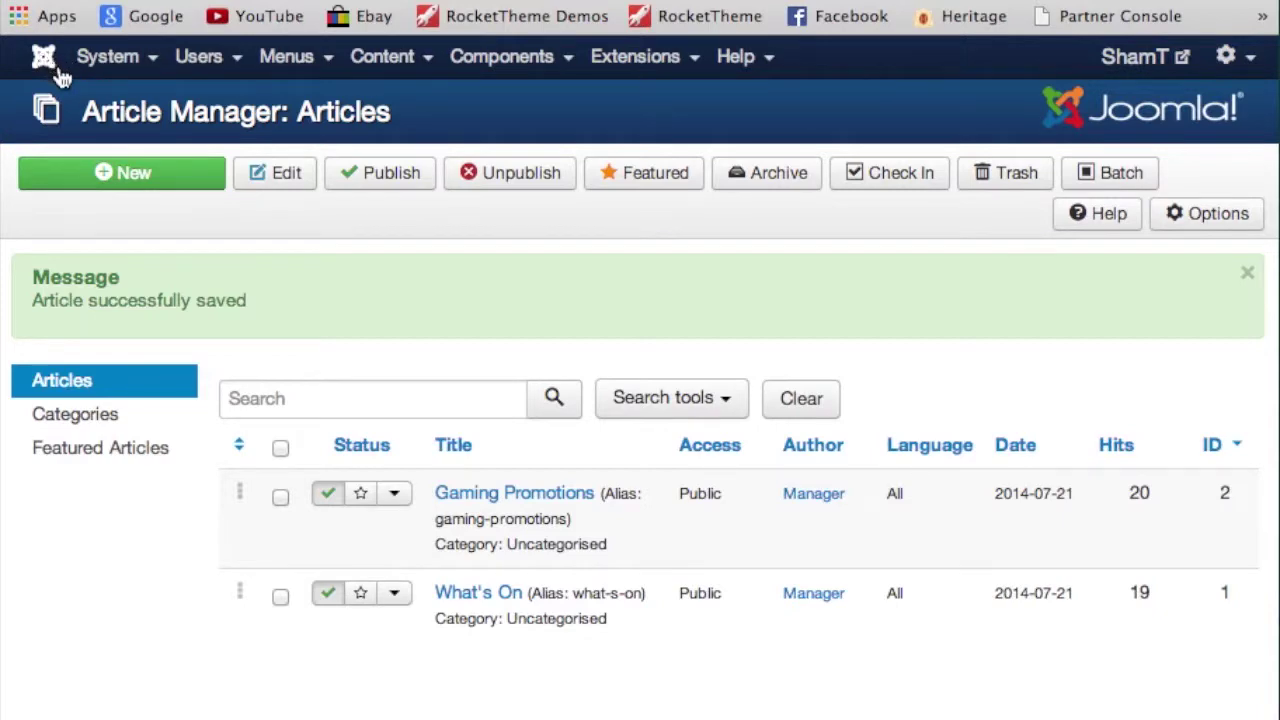
# - Reopen What's On from Article Manager and select the TEST image below the Laugh Lab poster
pyautogui.click(52, 68)
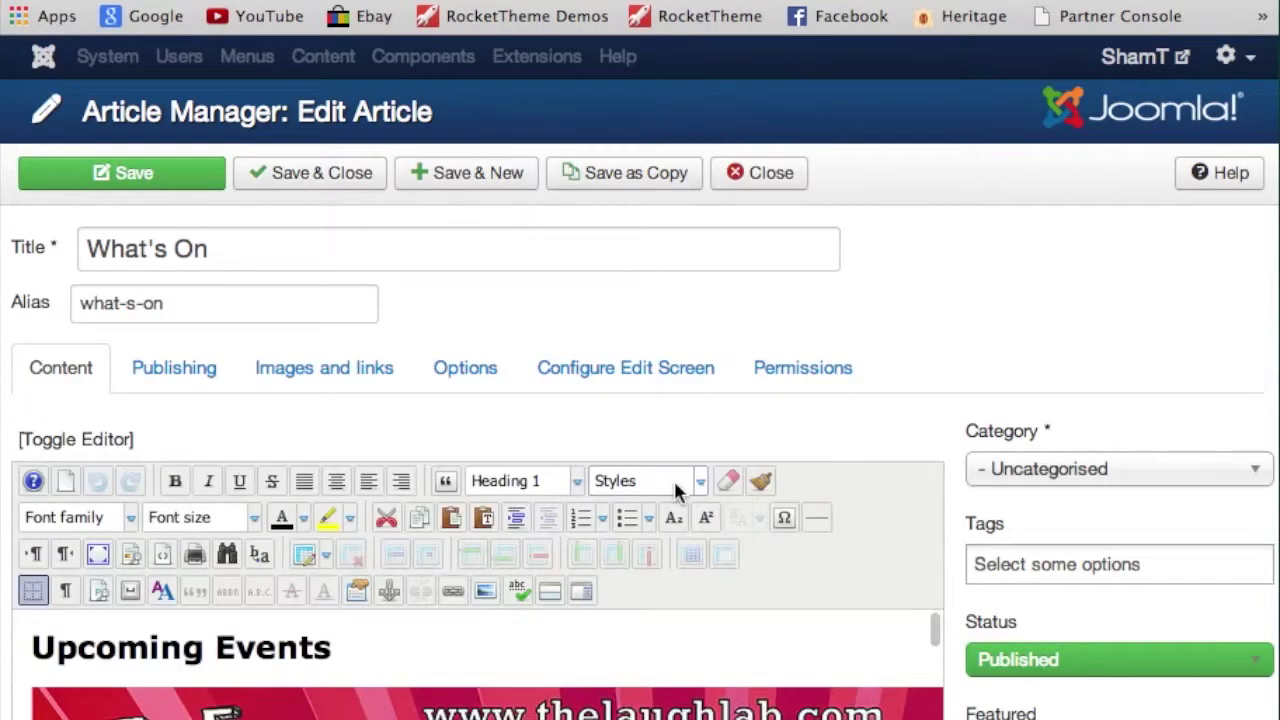
pyautogui.scroll(-5, 929, 535)
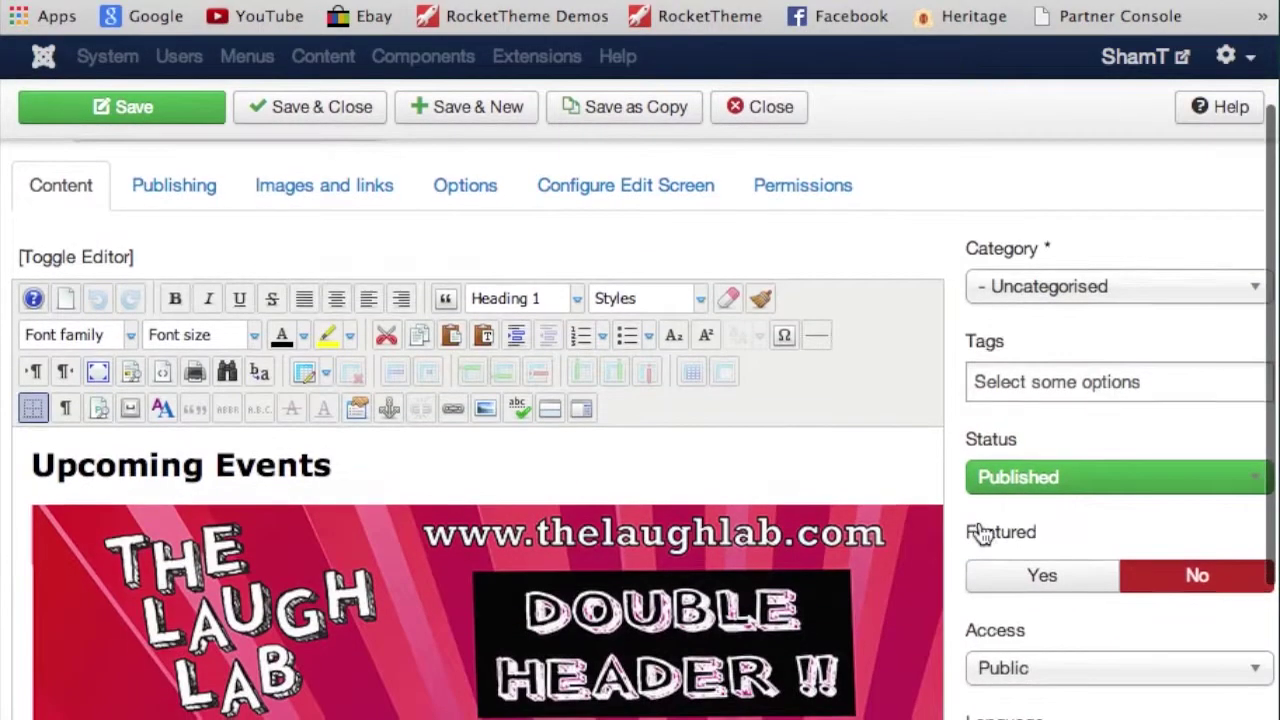
pyautogui.scroll(-5, 983, 533)
pyautogui.scroll(-5, 590, 520)
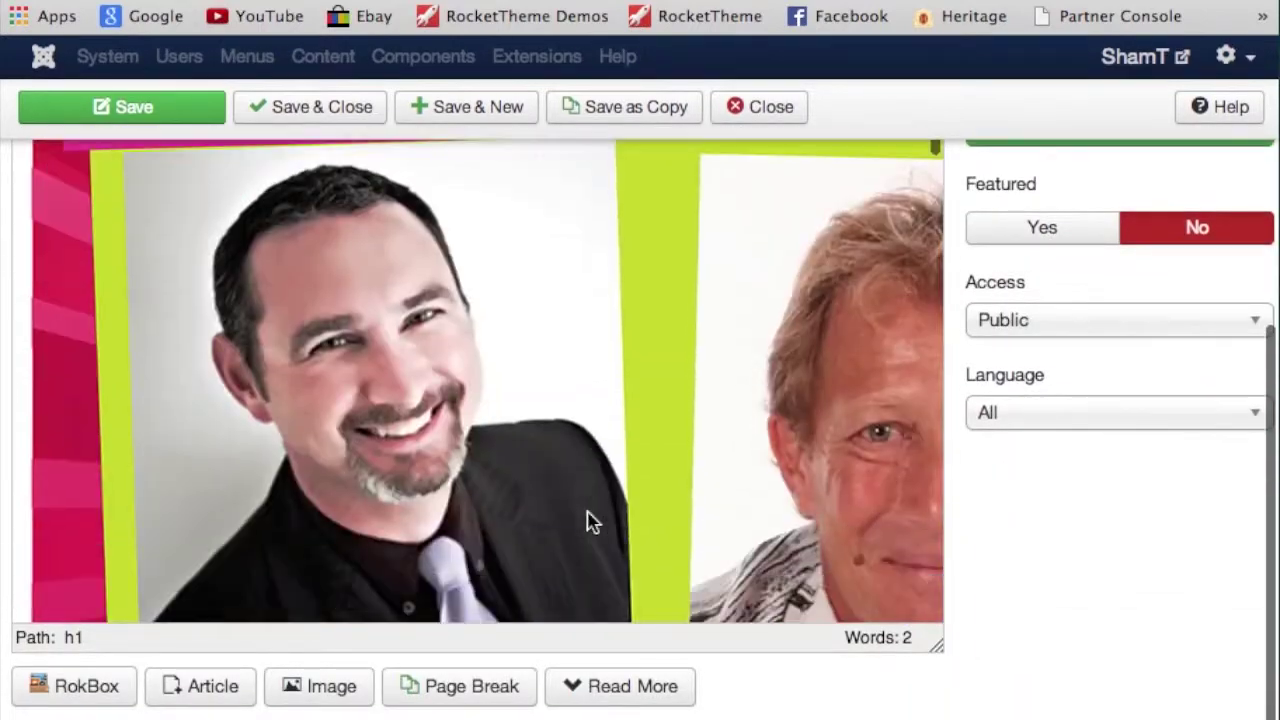
pyautogui.scroll(-5, 590, 520)
pyautogui.scroll(-5, 590, 520)
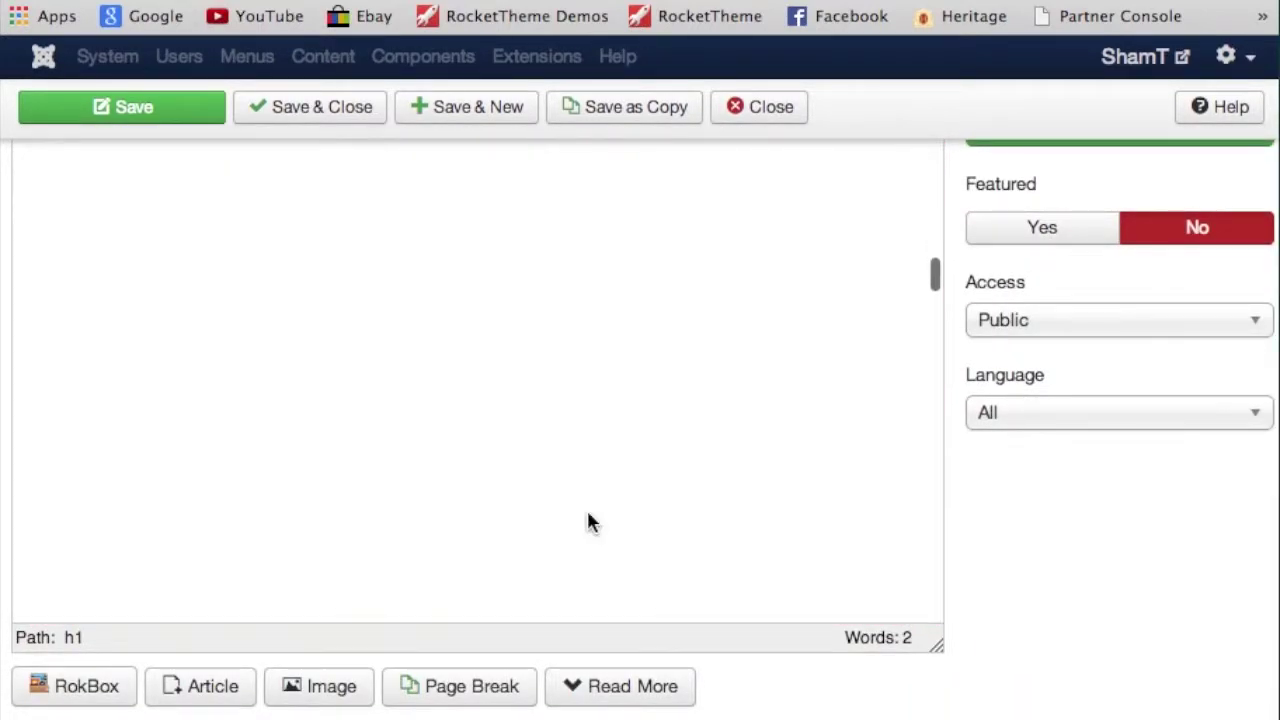
pyautogui.scroll(-5, 588, 518)
pyautogui.hscroll(5, 588, 518)
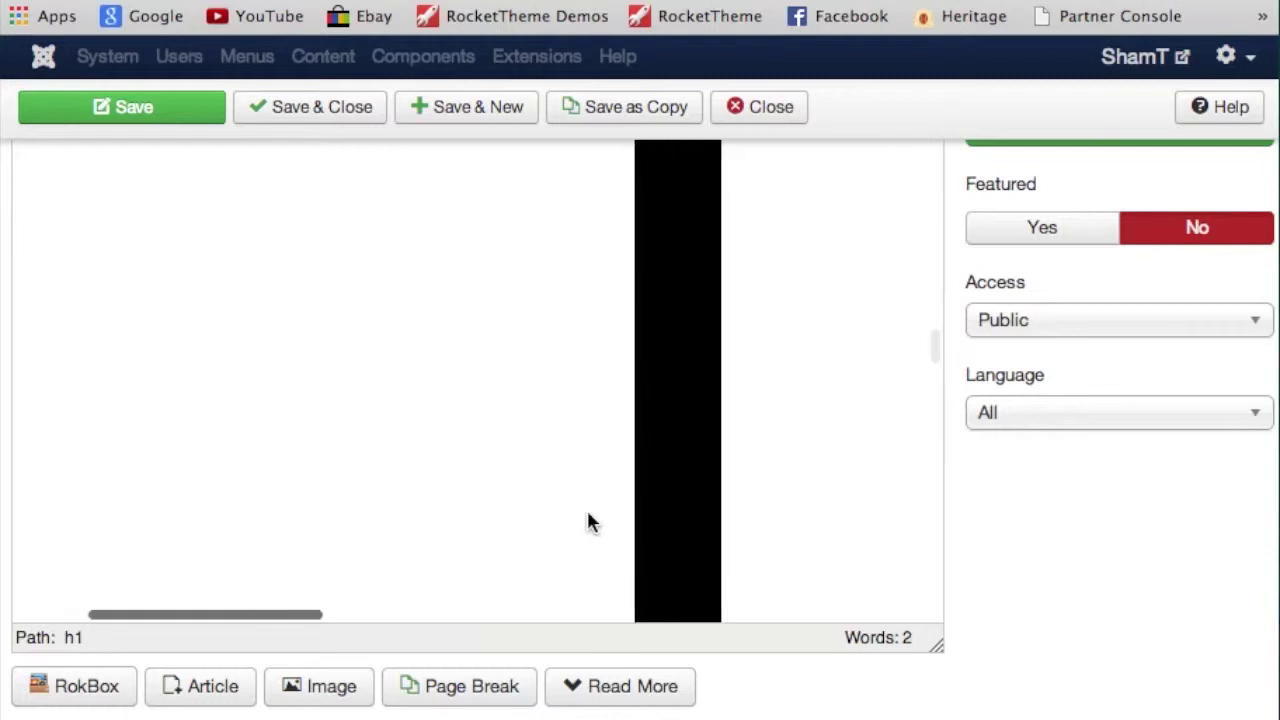
pyautogui.hscroll(2, 586, 507)
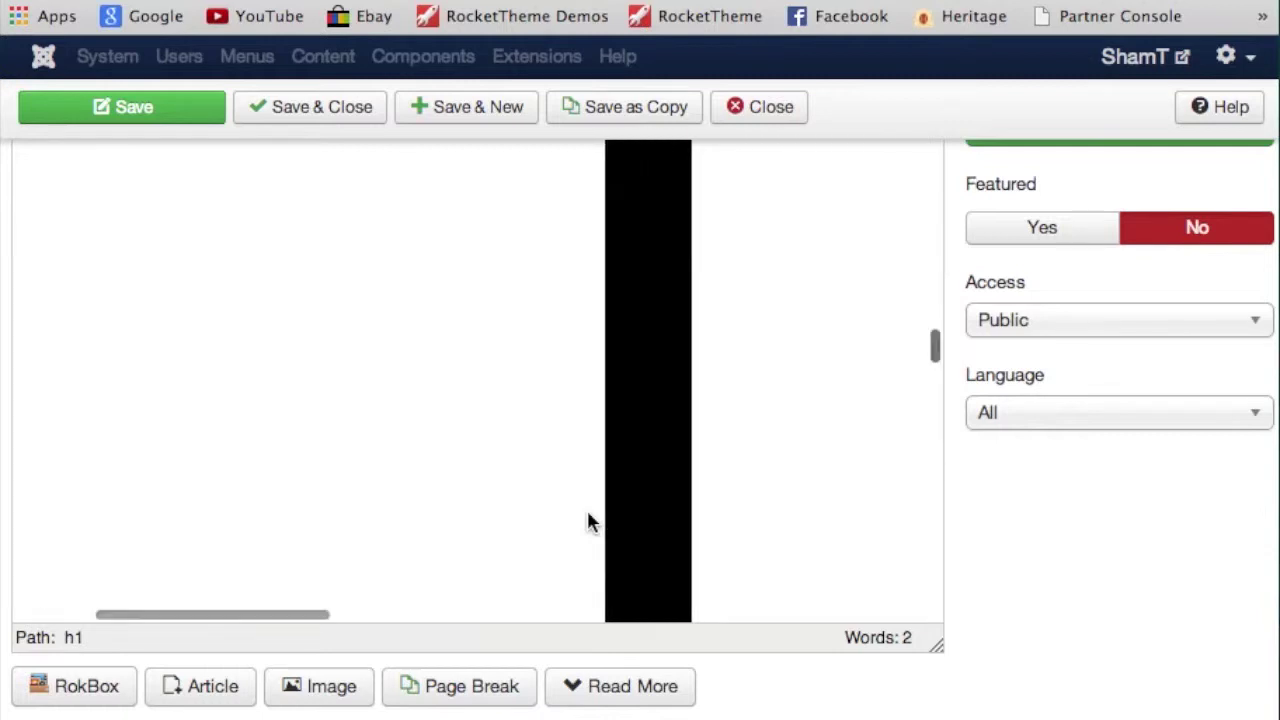
pyautogui.click(553, 418)
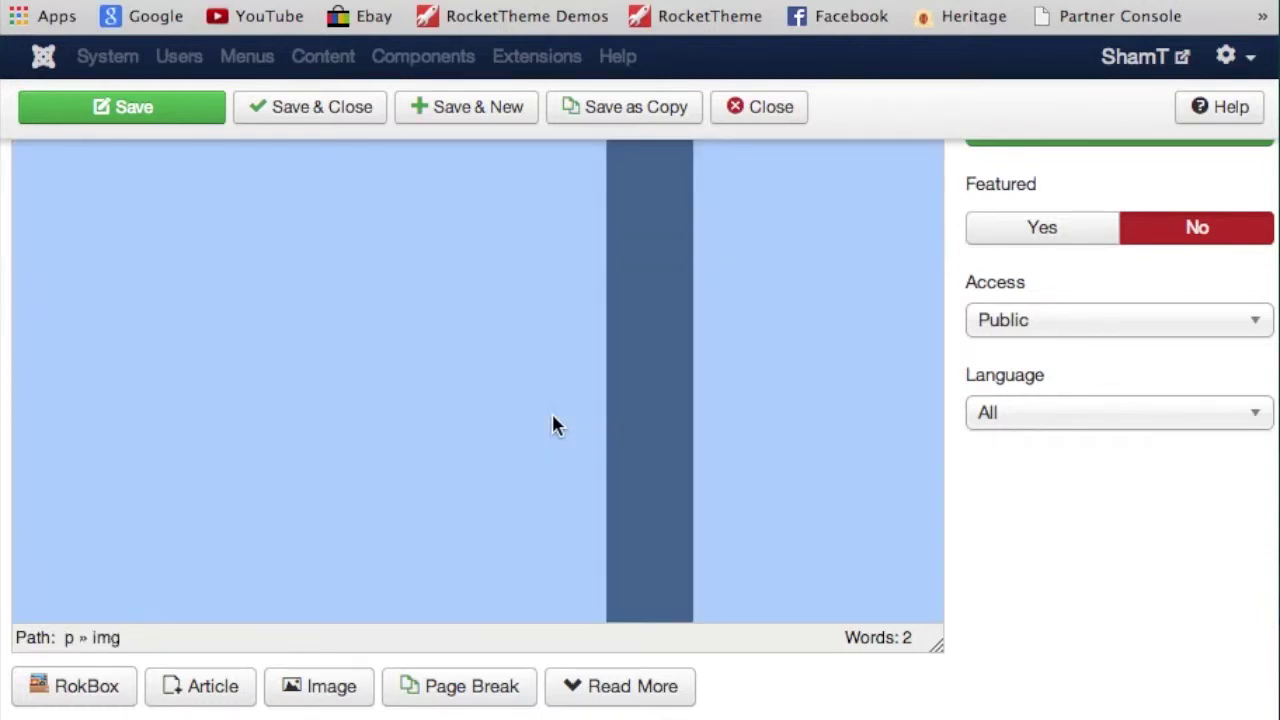
# - Save and close the What's On article with the TEST image deleted
pyautogui.scroll(-3, 553, 418)
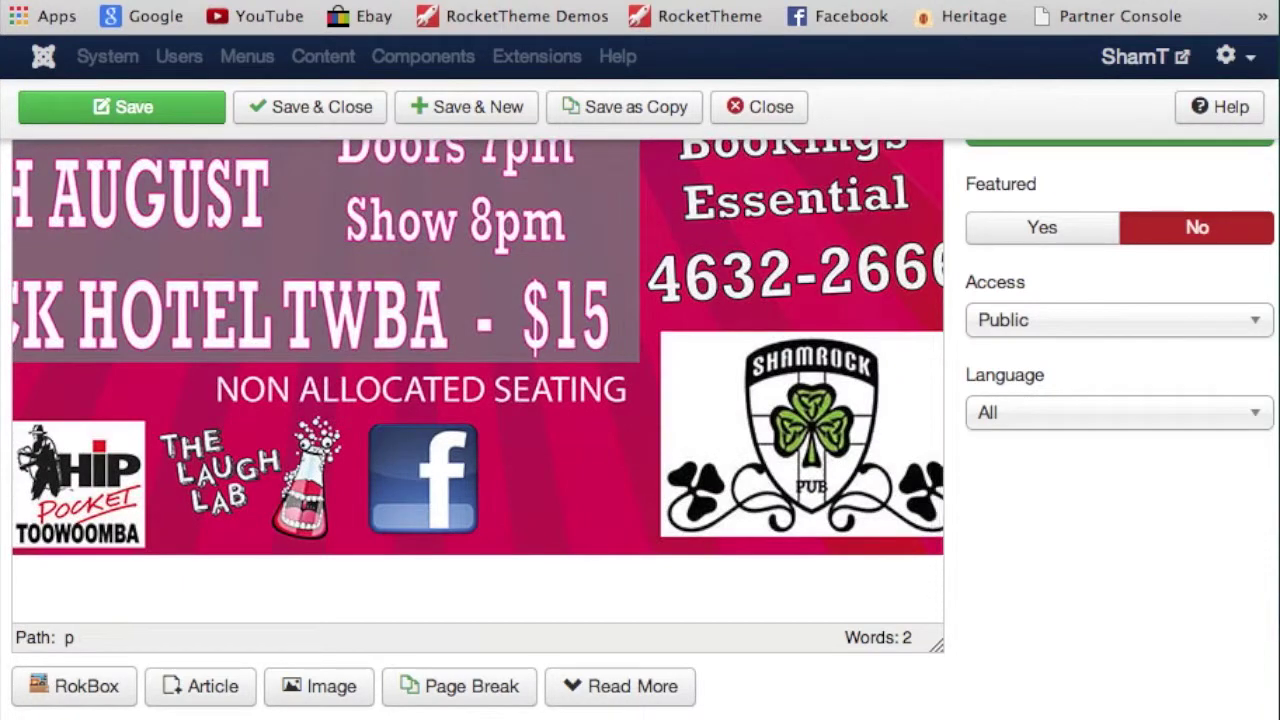
pyautogui.click(288, 118)
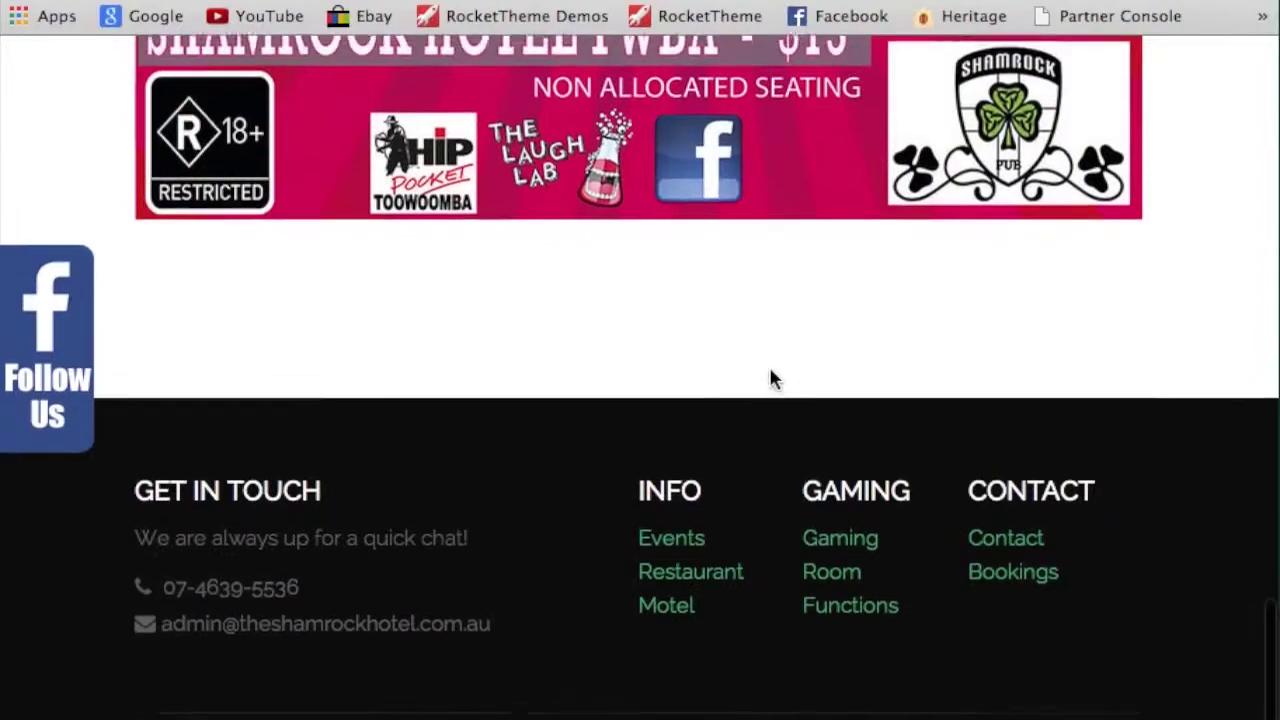
# - Scroll back up the reloaded What's On page to the Upcoming Events heading
pyautogui.scroll(2, 768, 377)
pyautogui.scroll(8, 768, 377)
pyautogui.scroll(3, 768, 377)
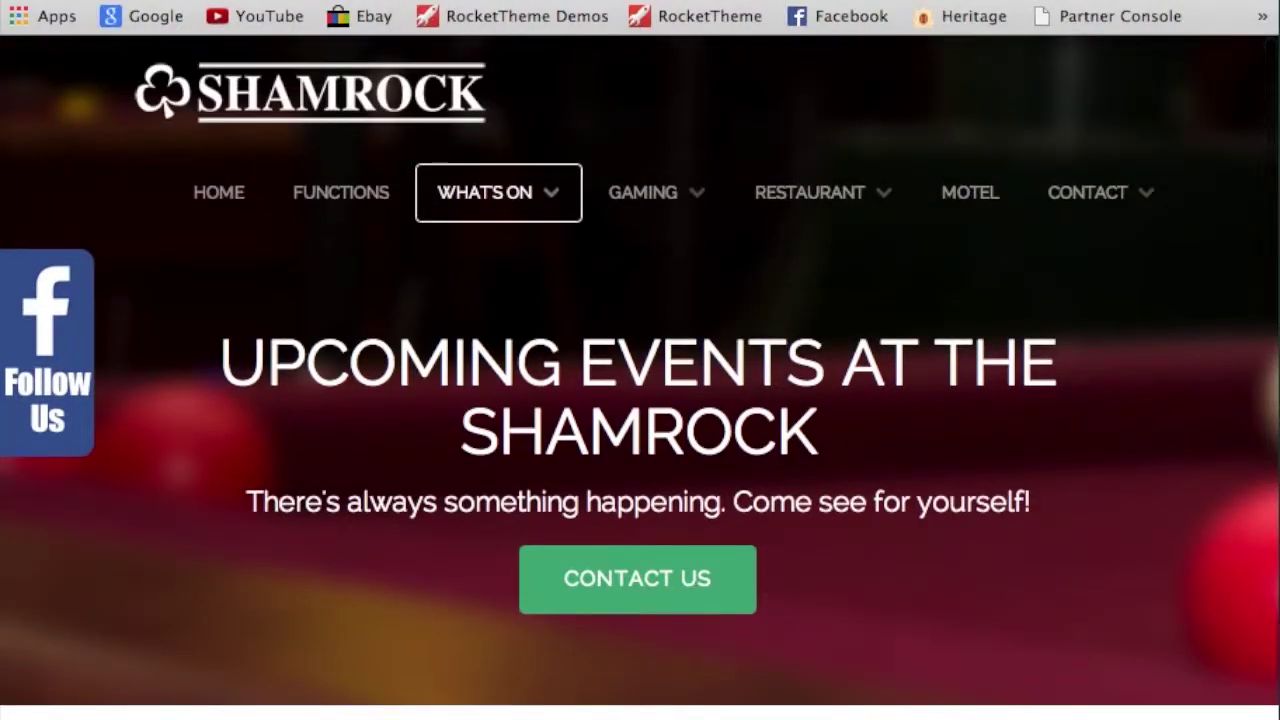